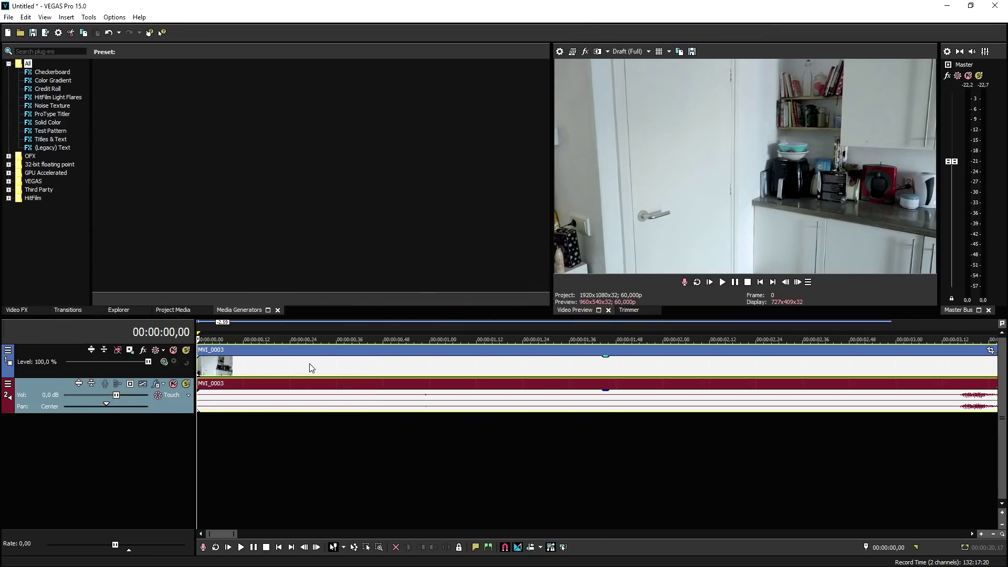
Save a snapshot of the empty kitchen at the first frame of the video as Background.jpg.
{"action": "scroll", "coordinate": [572, 426], "scroll_direction": "down", "scroll_amount": 5}
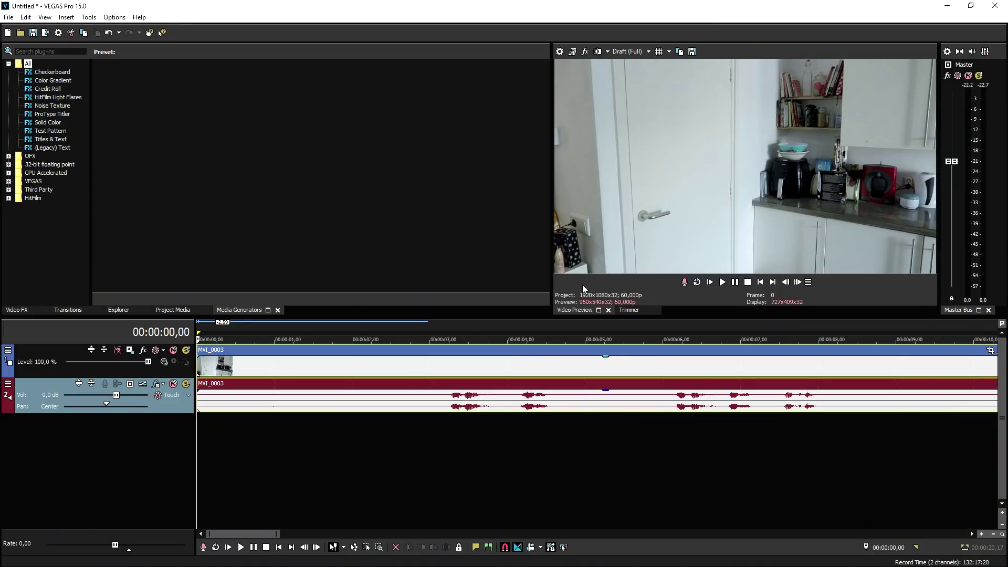
{"action": "left_click", "coordinate": [450, 369]}
{"action": "left_click", "coordinate": [637, 374]}
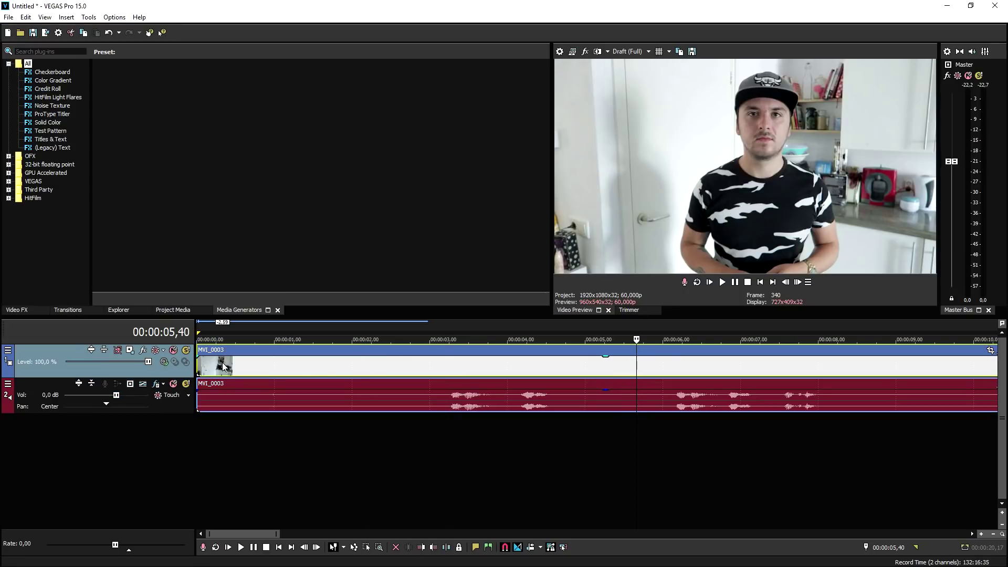
{"action": "left_click", "coordinate": [760, 282]}
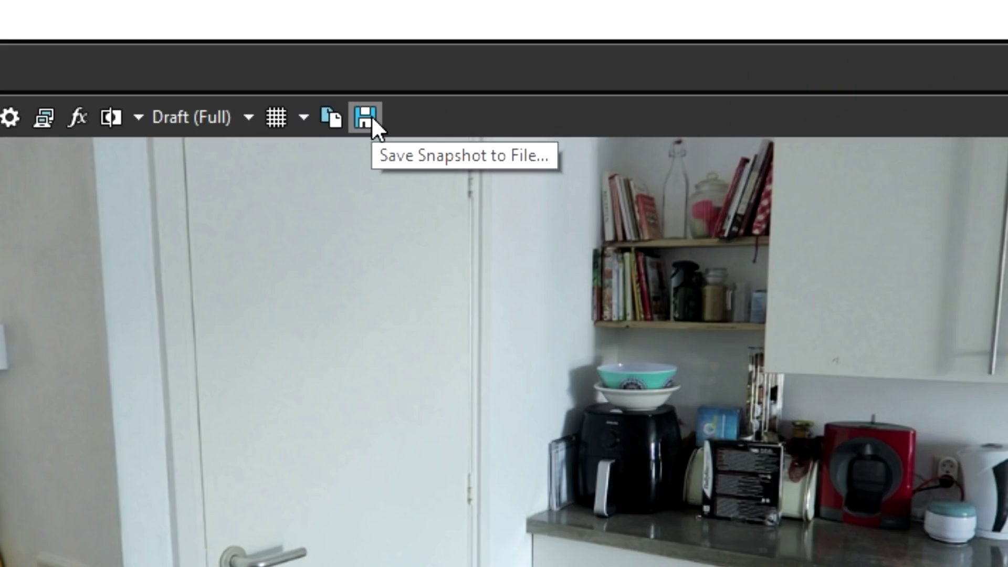
{"action": "left_click", "coordinate": [371, 116]}
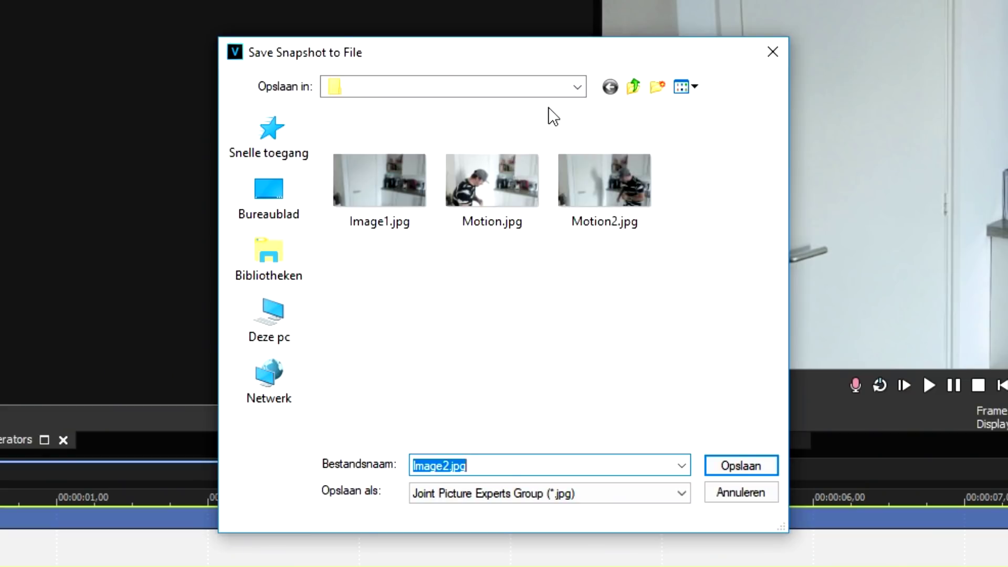
{"action": "type", "text": "Background"}
{"action": "key", "text": "Return"}
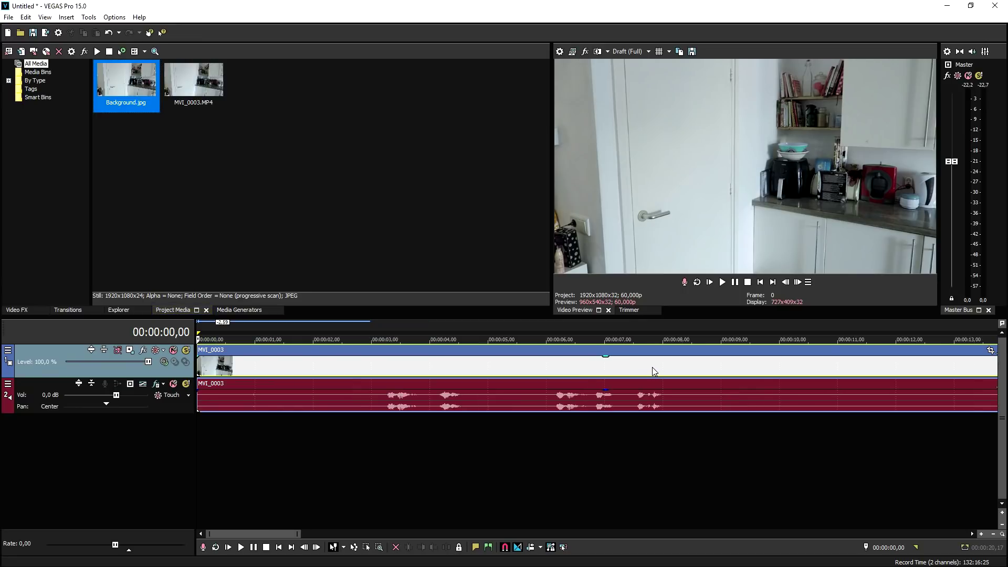
Split the clip at 00:00:14,46, where the man bends over in front of the door.
{"action": "left_click", "coordinate": [639, 369]}
{"action": "scroll", "coordinate": [620, 371], "scroll_direction": "down", "scroll_amount": 4}
{"action": "left_click", "coordinate": [598, 371]}
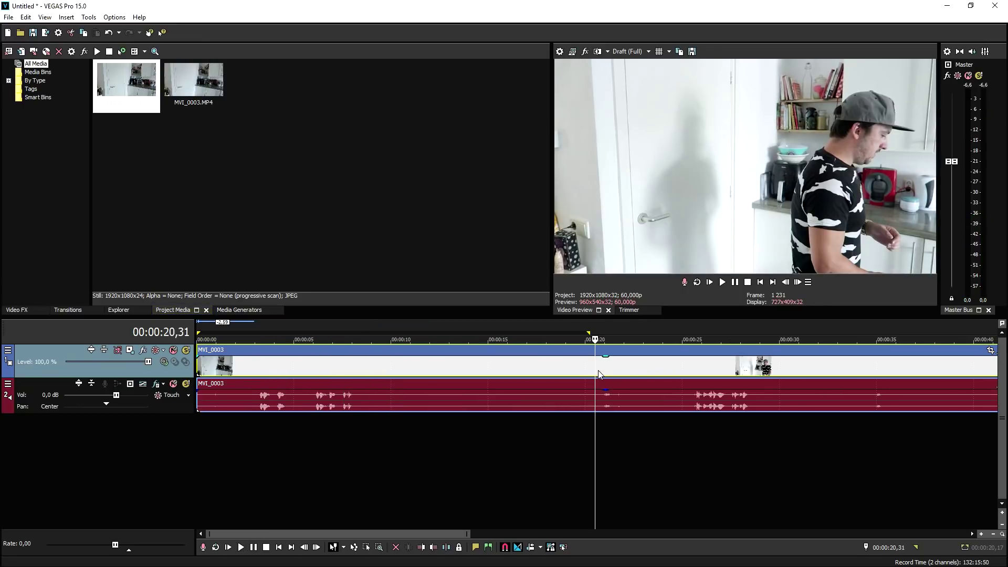
{"action": "scroll", "coordinate": [630, 371], "scroll_direction": "up", "scroll_amount": 4}
{"action": "left_click", "coordinate": [719, 371]}
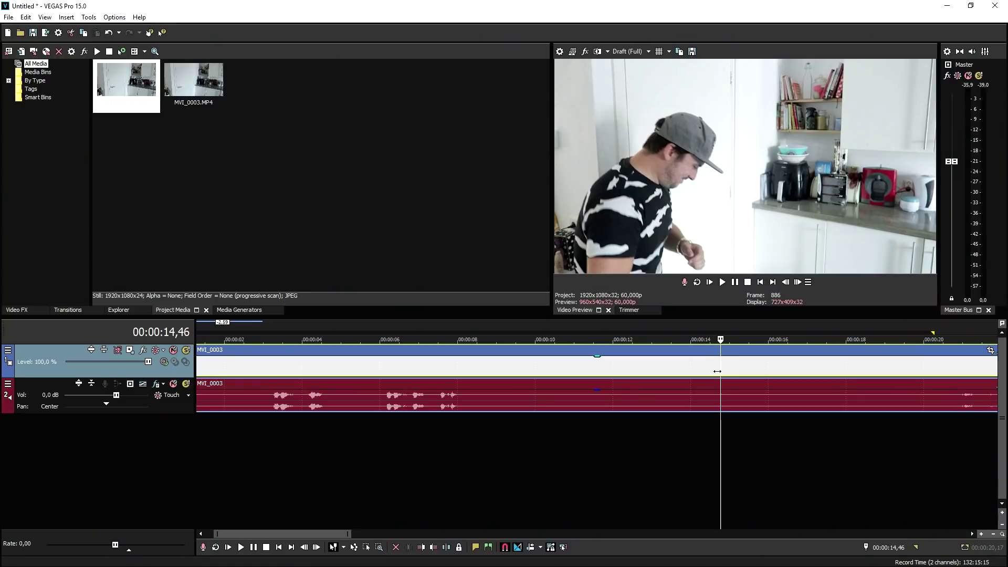
{"action": "key", "text": "s"}
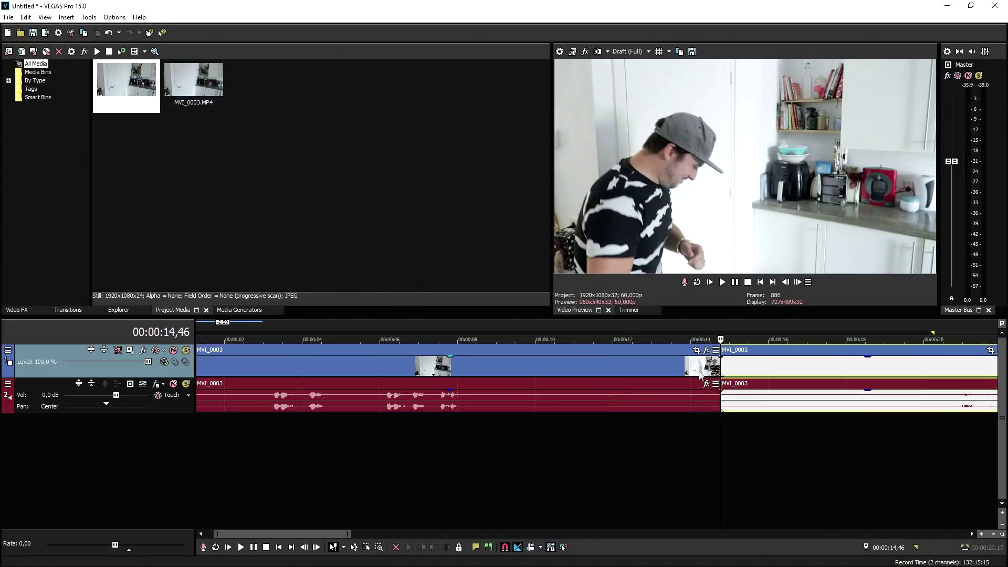
Delete the part of the clip before the split and move the remaining footage to the timeline's start.
{"action": "left_click", "coordinate": [671, 371]}
{"action": "key", "text": "Delete"}
{"action": "scroll", "coordinate": [650, 369], "scroll_direction": "down", "scroll_amount": 1}
{"action": "left_click_drag", "start_coordinate": [650, 369], "coordinate": [202, 372]}
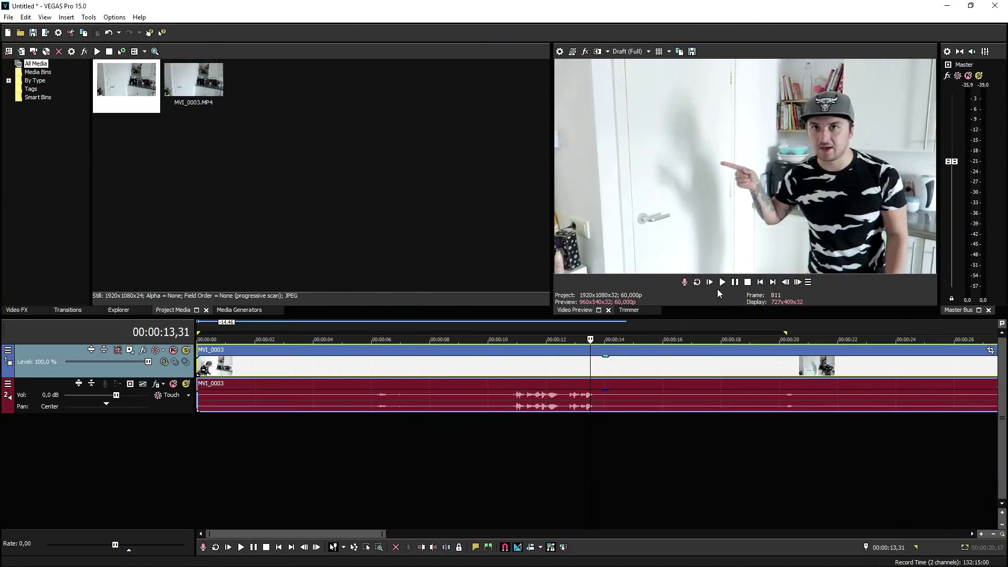
Split the clip at 00:00:06,10, where the man stands in front of the kitchen counter.
{"action": "left_click", "coordinate": [218, 330]}
{"action": "scroll", "coordinate": [536, 336], "scroll_direction": "up", "scroll_amount": 2}
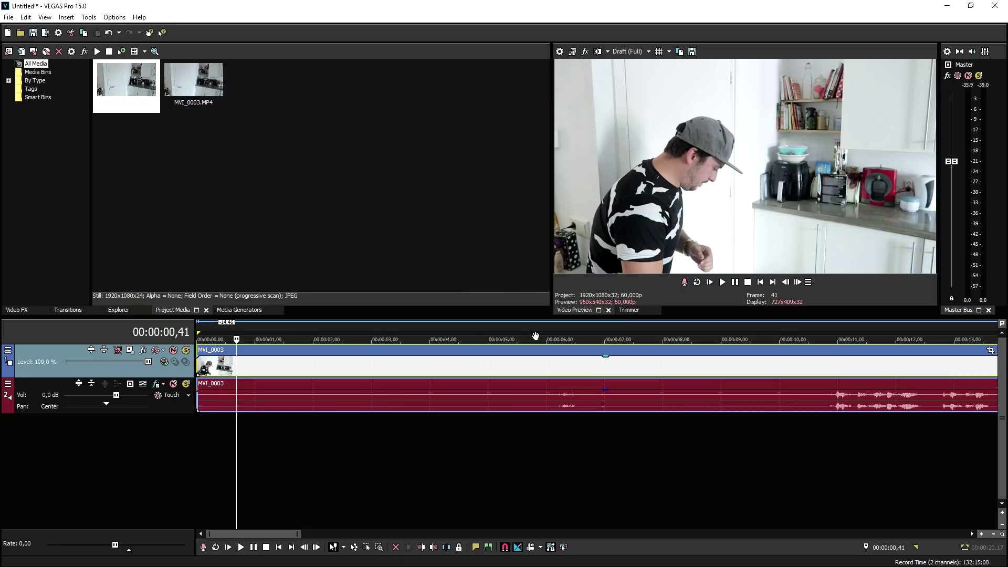
{"action": "left_click", "coordinate": [431, 323]}
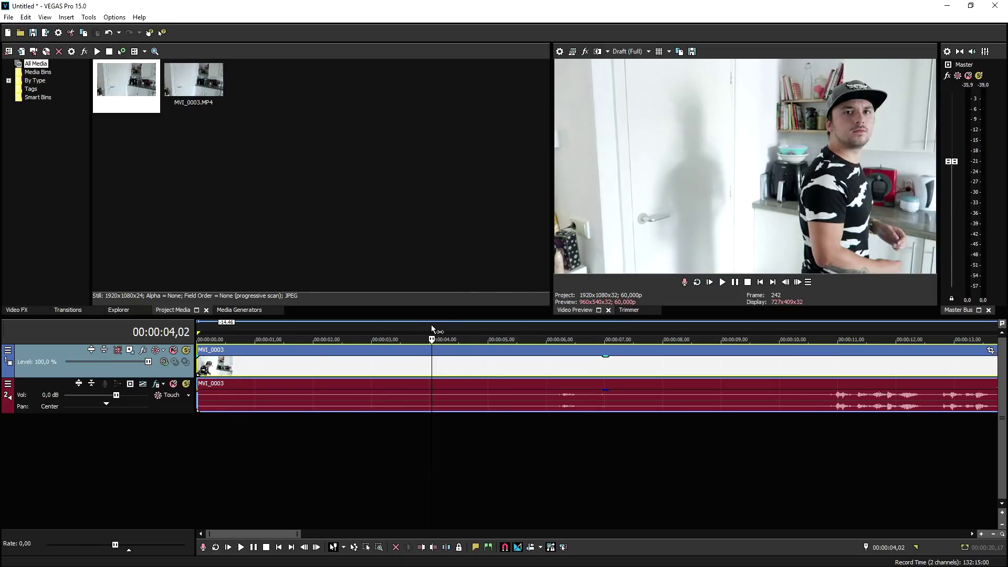
{"action": "left_click", "coordinate": [471, 326]}
{"action": "left_click", "coordinate": [531, 326]}
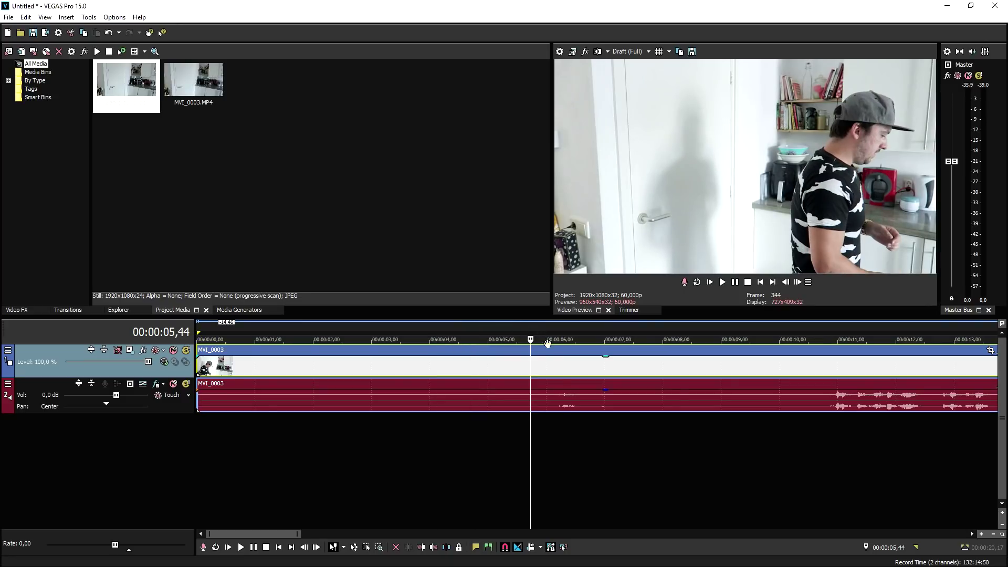
{"action": "left_click", "coordinate": [591, 408]}
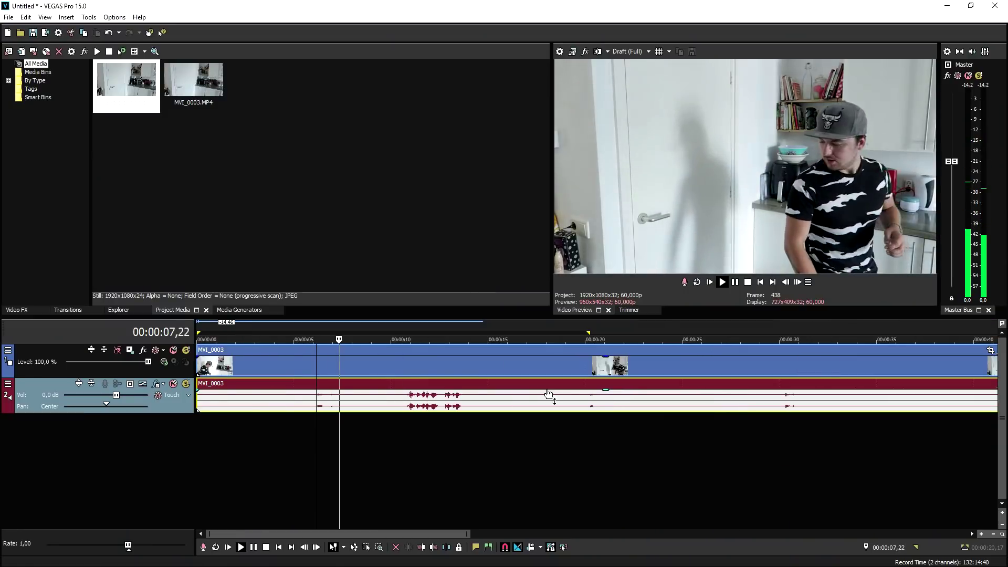
{"action": "key", "text": "space"}
{"action": "key", "text": "s"}
{"action": "key", "text": "Up"}
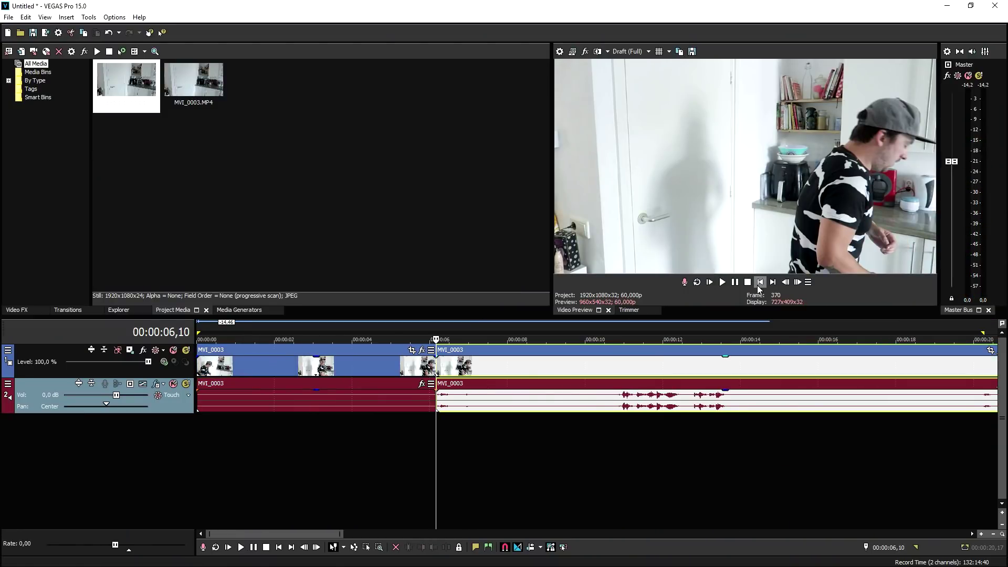
Split the first clip near its beginning at 00:00:00,18.
{"action": "left_click", "coordinate": [760, 282]}
{"action": "scroll", "coordinate": [417, 382], "scroll_direction": "up", "scroll_amount": 3}
{"action": "left_click", "coordinate": [797, 282]}
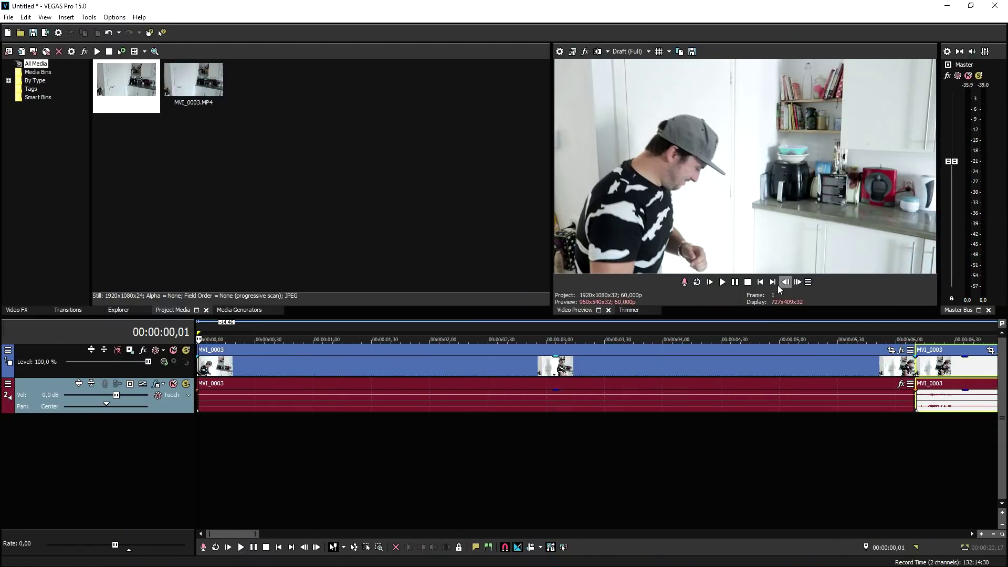
{"action": "left_click", "coordinate": [761, 285]}
{"action": "left_click", "coordinate": [797, 282]}
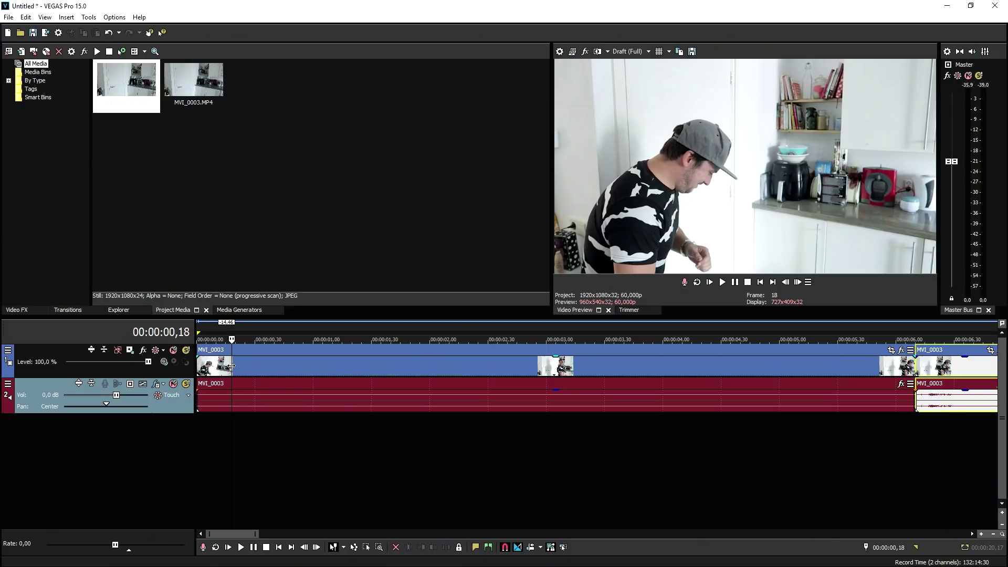
{"action": "key", "text": "s"}
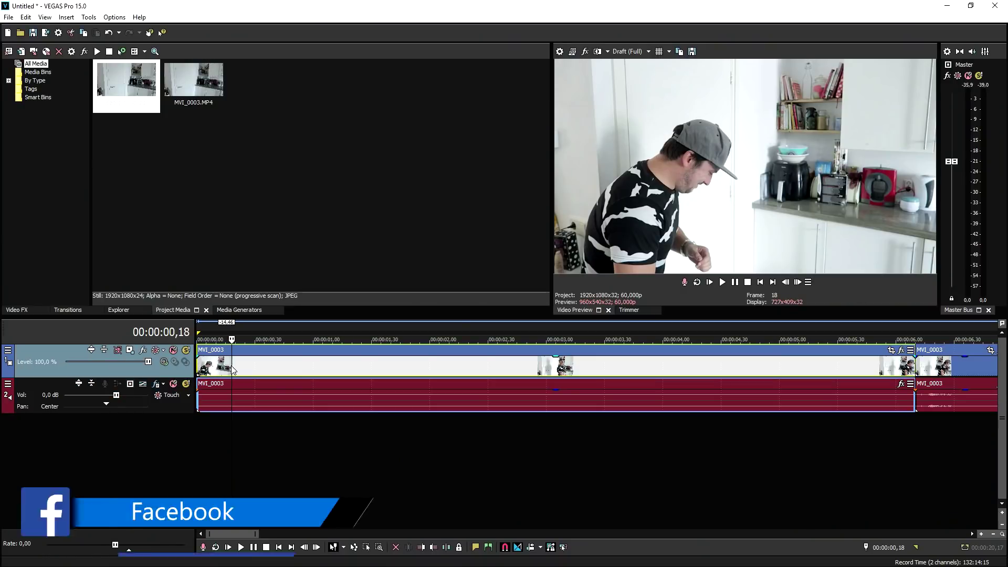
{"action": "scroll", "coordinate": [318, 370], "scroll_direction": "up", "scroll_amount": 1}
{"action": "scroll", "coordinate": [326, 372], "scroll_direction": "down", "scroll_amount": 1}
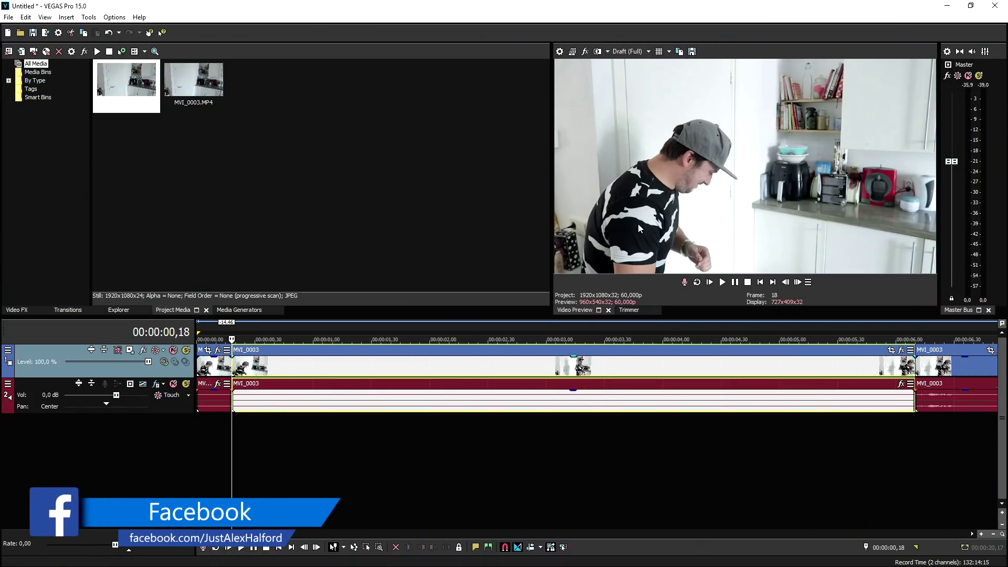
Save a snapshot of the frame at 00:00:00,18 as "Motion screen" in JPG format.
{"action": "left_click", "coordinate": [691, 51]}
{"action": "type", "text": "Motio"}
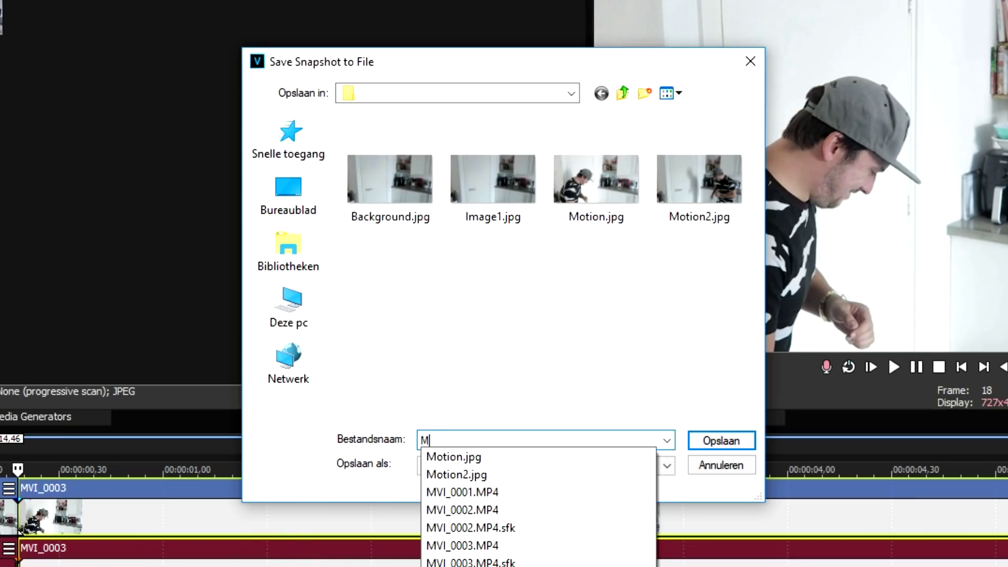
{"action": "type", "text": "n screen"}
{"action": "key", "text": "Return"}
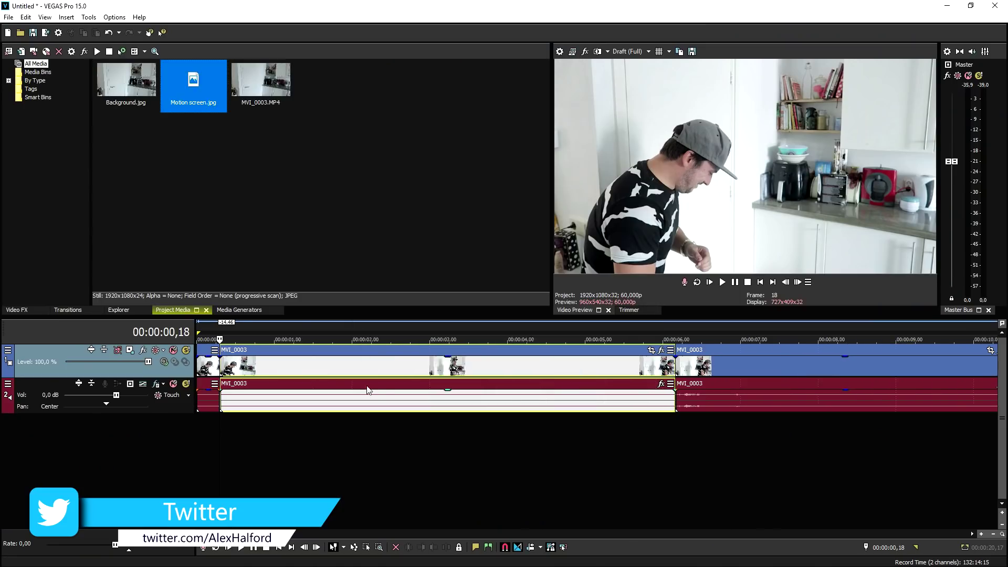
Delete the middle section of the footage between 00:00:00,18 and 00:00:06,10.
{"action": "key", "text": "Delete"}
{"action": "scroll", "coordinate": [336, 371], "scroll_direction": "up", "scroll_amount": 1}
{"action": "left_click", "coordinate": [321, 366]}
{"action": "key", "text": "Delete"}
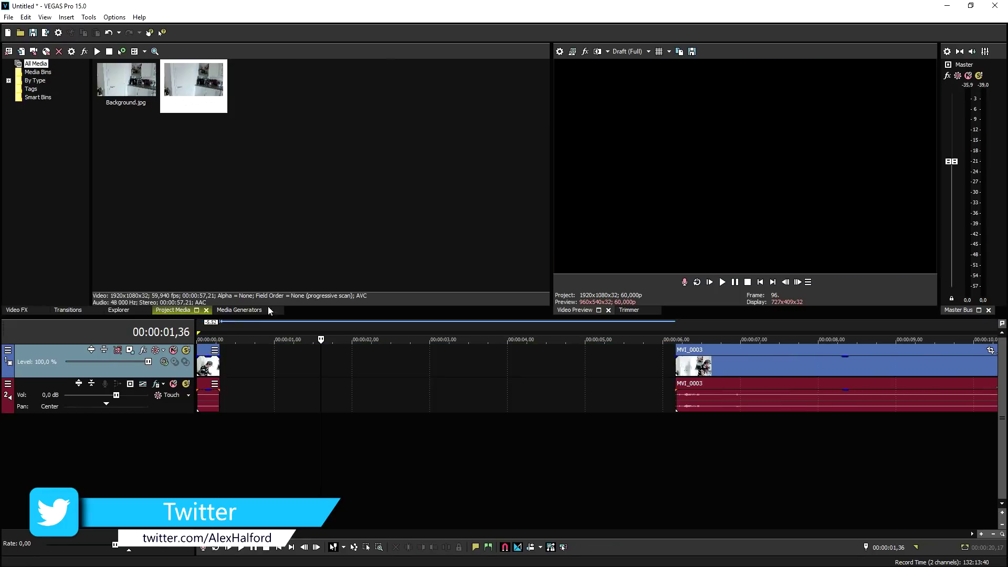
Place the Background.jpg still on a new track below the audio, starting where the first clip ends.
{"action": "left_click", "coordinate": [169, 146]}
{"action": "left_click_drag", "start_coordinate": [127, 83], "coordinate": [225, 439]}
{"action": "scroll", "coordinate": [375, 434], "scroll_direction": "up", "scroll_amount": 4}
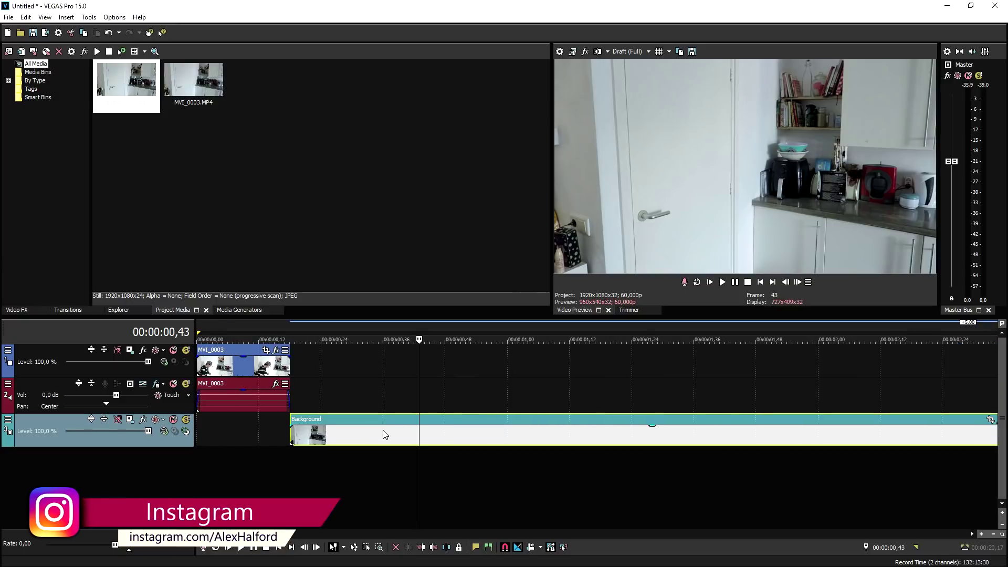
Trim the Background still to four frames by splitting it at 00:00:00,22 and deleting the remainder.
{"action": "left_click", "coordinate": [291, 431]}
{"action": "scroll", "coordinate": [294, 431], "scroll_direction": "up", "scroll_amount": 3}
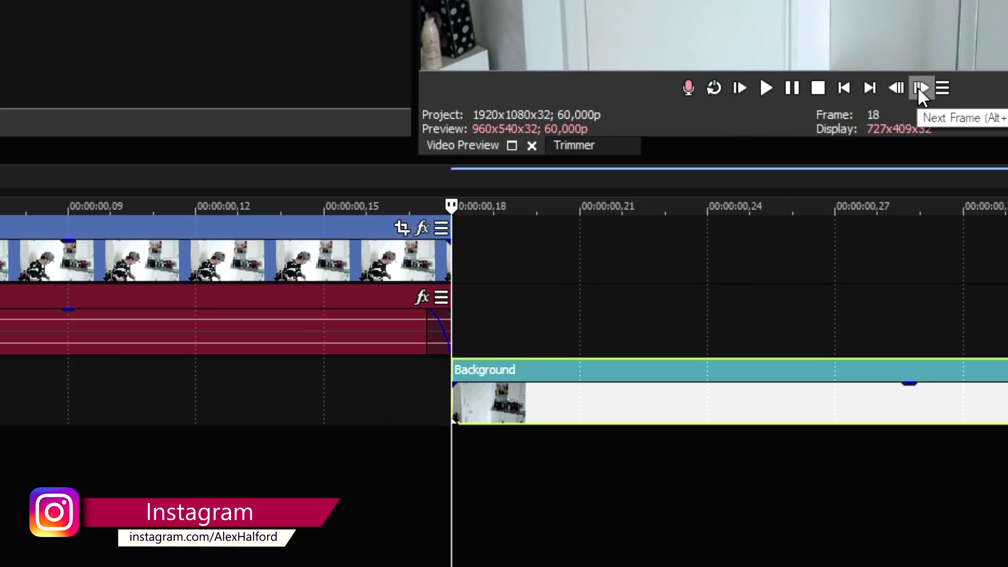
{"action": "left_click", "coordinate": [917, 87]}
{"action": "left_click", "coordinate": [918, 87]}
{"action": "left_click", "coordinate": [917, 87]}
{"action": "left_click", "coordinate": [918, 87]}
{"action": "key", "text": "s"}
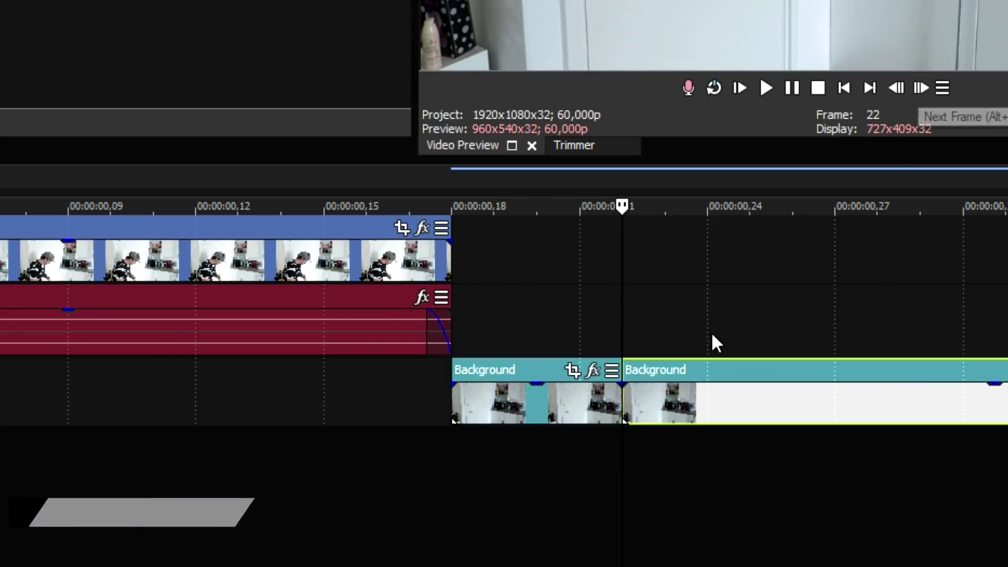
{"action": "scroll", "coordinate": [712, 336], "scroll_direction": "down", "scroll_amount": 1}
{"action": "key", "text": "Delete"}
Move the second clip with its audio so it begins at 00:00:00,22, where the Background still ends.
{"action": "scroll", "coordinate": [660, 391], "scroll_direction": "down", "scroll_amount": 7}
{"action": "left_click", "coordinate": [933, 363]}
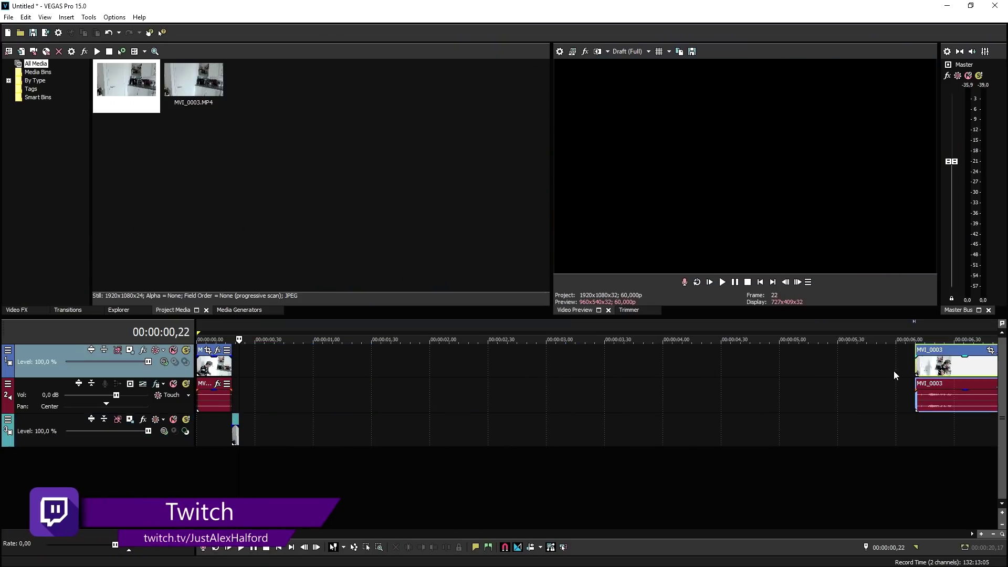
{"action": "left_click_drag", "start_coordinate": [893, 370], "coordinate": [263, 365]}
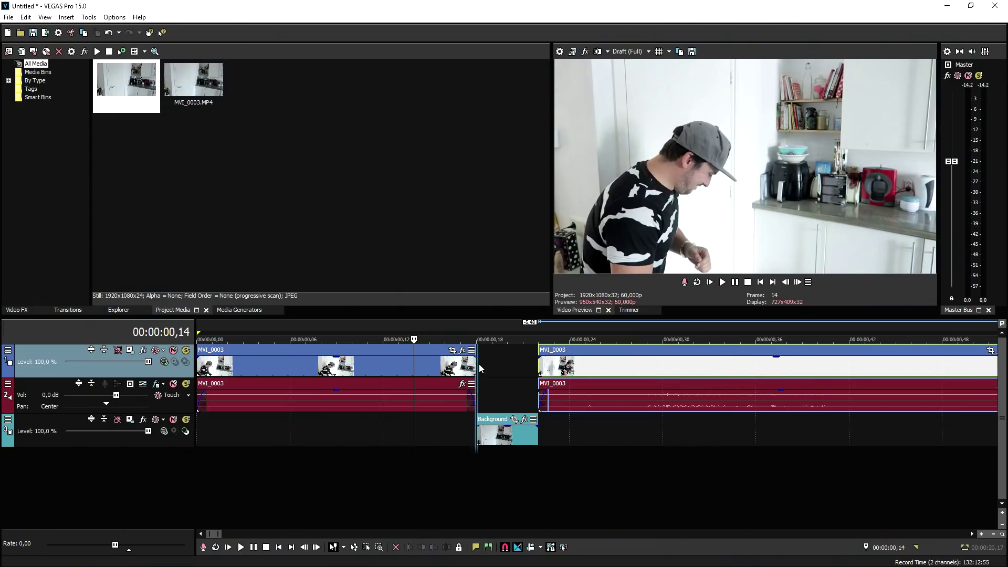
{"action": "left_click", "coordinate": [478, 363]}
{"action": "left_click", "coordinate": [524, 351]}
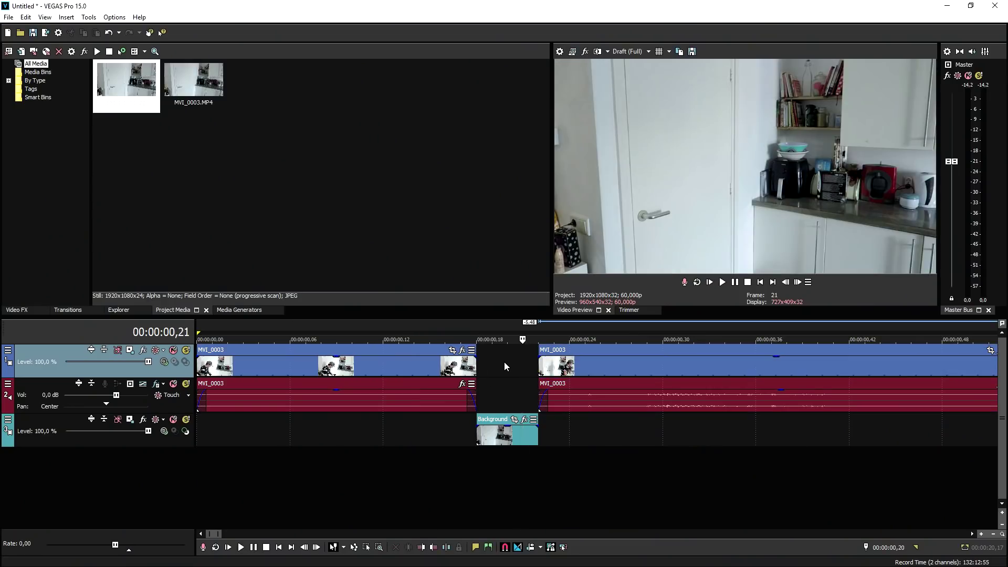
{"action": "left_click", "coordinate": [505, 436]}
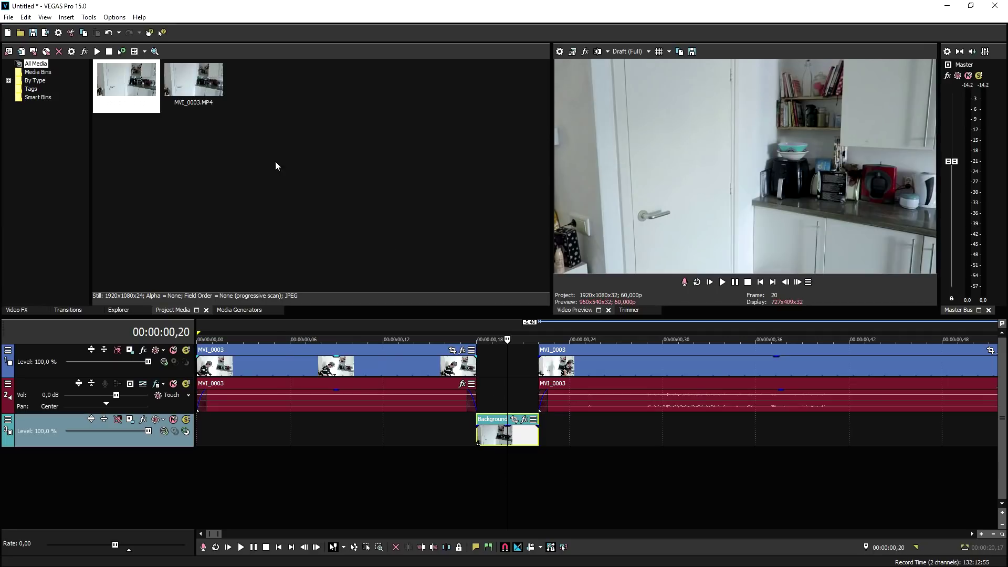
{"action": "left_click", "coordinate": [246, 135]}
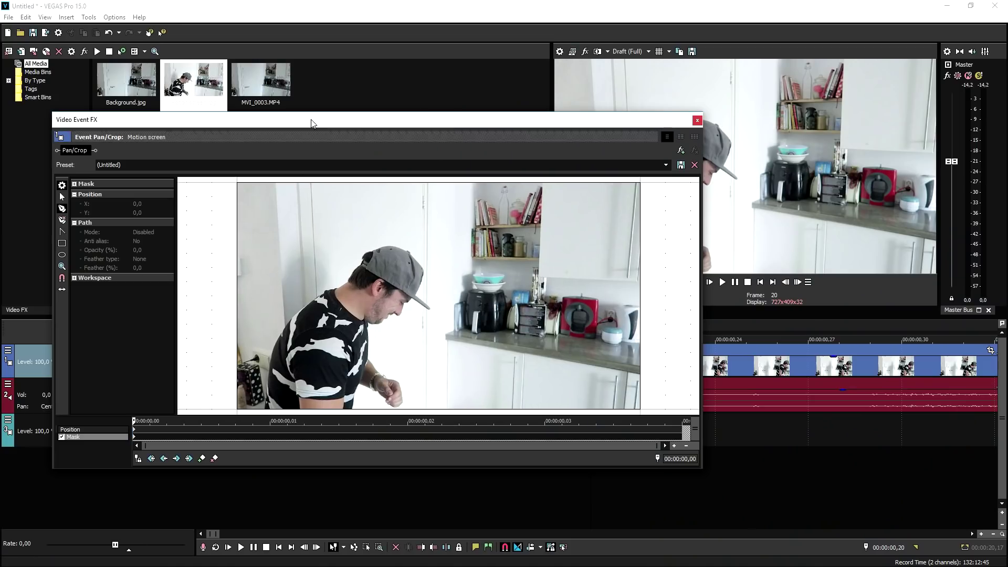
Draw a closed positive mask around the man's outline on the Motion screen still and close its Pan/Crop settings.
{"action": "left_click_drag", "start_coordinate": [824, 46], "coordinate": [442, 54]}
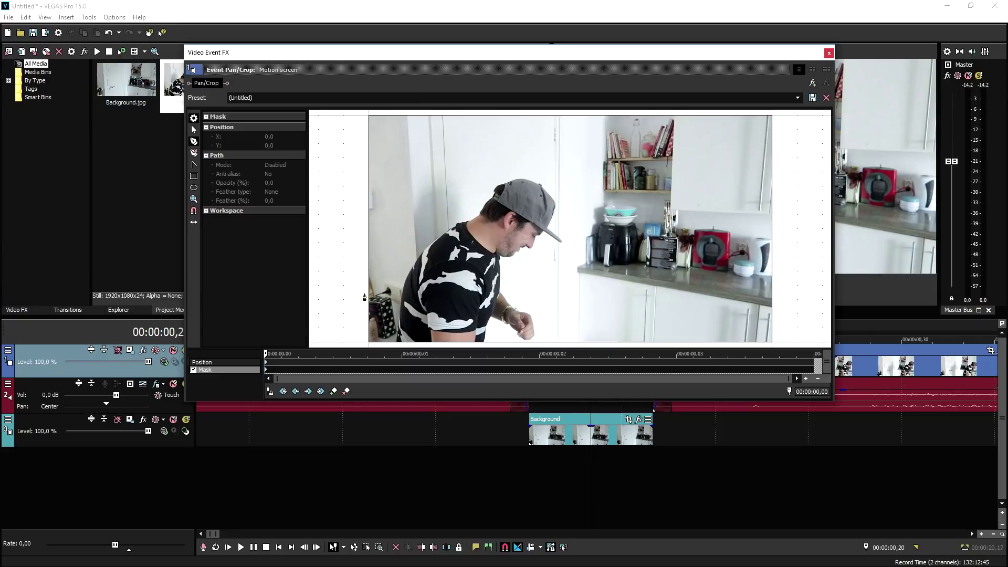
{"action": "scroll", "coordinate": [403, 322], "scroll_direction": "down", "scroll_amount": 1}
{"action": "left_click", "coordinate": [401, 340]}
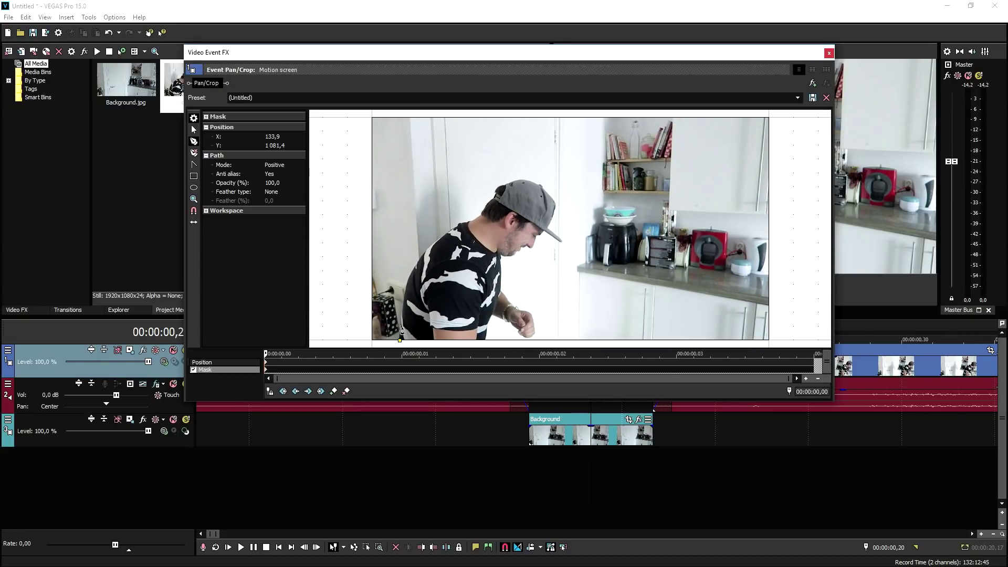
{"action": "left_click", "coordinate": [403, 326]}
{"action": "left_click", "coordinate": [403, 306]}
{"action": "left_click", "coordinate": [408, 282]}
{"action": "left_click", "coordinate": [432, 245]}
{"action": "left_click", "coordinate": [449, 229]}
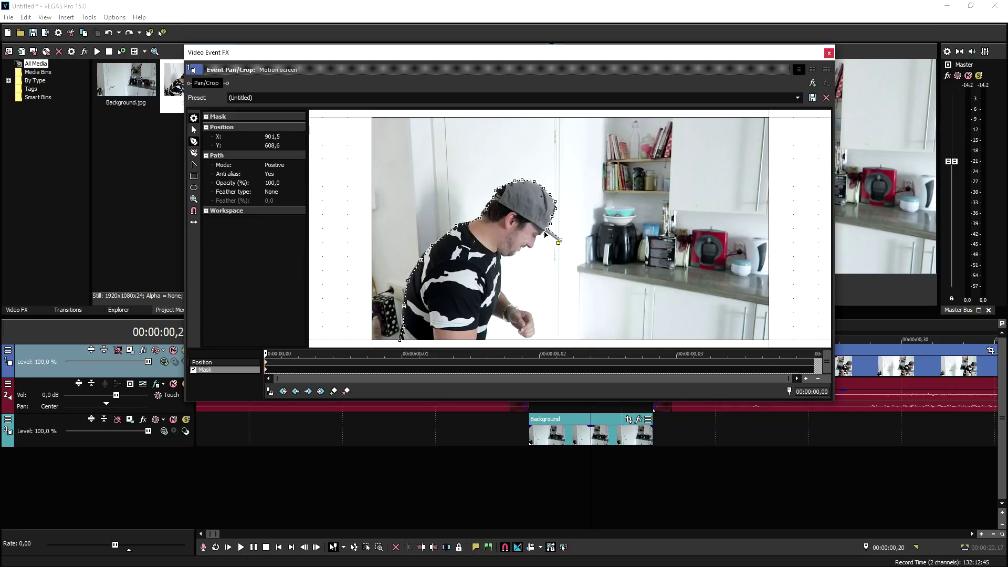
{"action": "left_click", "coordinate": [545, 232]}
{"action": "left_click_drag", "start_coordinate": [536, 245], "coordinate": [502, 258]}
{"action": "left_click", "coordinate": [504, 296]}
{"action": "left_click", "coordinate": [516, 310]}
{"action": "left_click", "coordinate": [527, 310]}
{"action": "left_click", "coordinate": [533, 321]}
{"action": "left_click", "coordinate": [534, 335]}
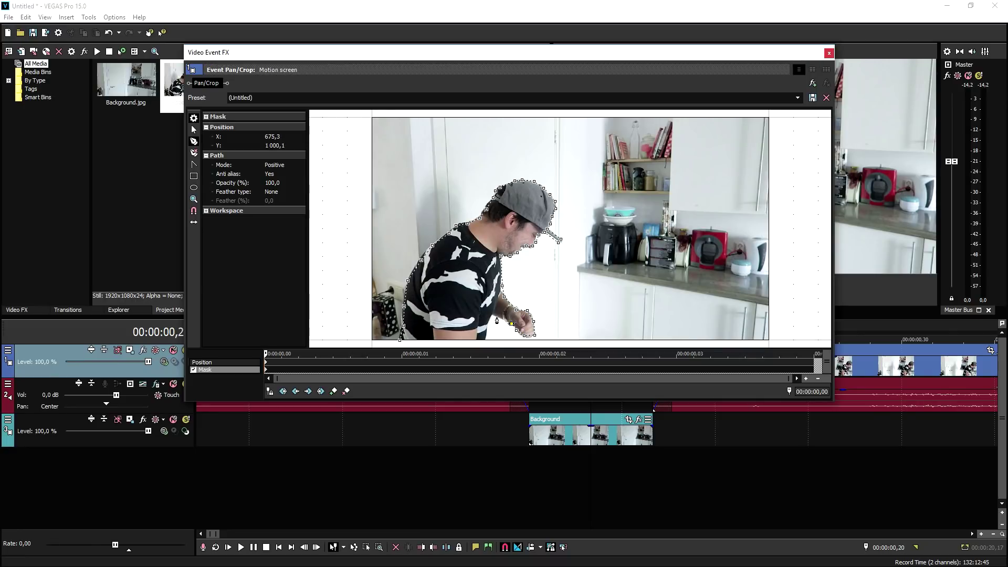
{"action": "left_click", "coordinate": [486, 340]}
{"action": "left_click", "coordinate": [402, 344]}
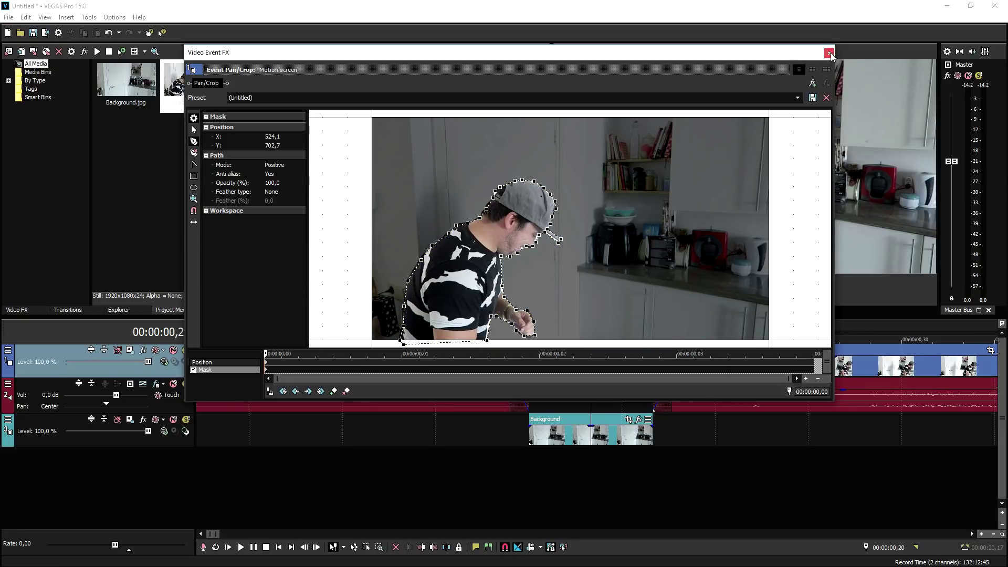
{"action": "left_click", "coordinate": [829, 53]}
{"action": "left_click", "coordinate": [616, 438]}
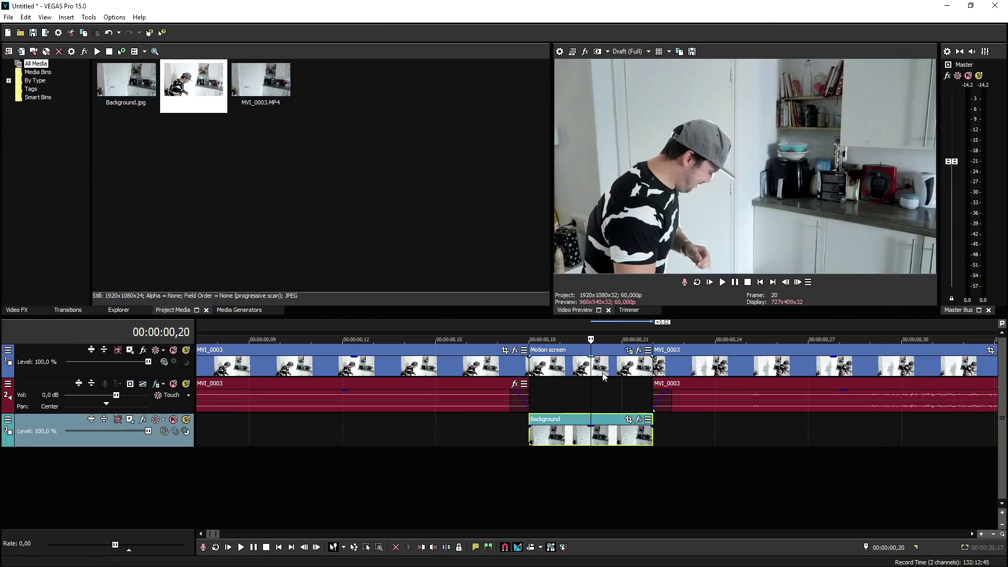
Open the Pan/Crop settings of the Motion screen still from its start and switch on Sync Cursor.
{"action": "left_click", "coordinate": [529, 366]}
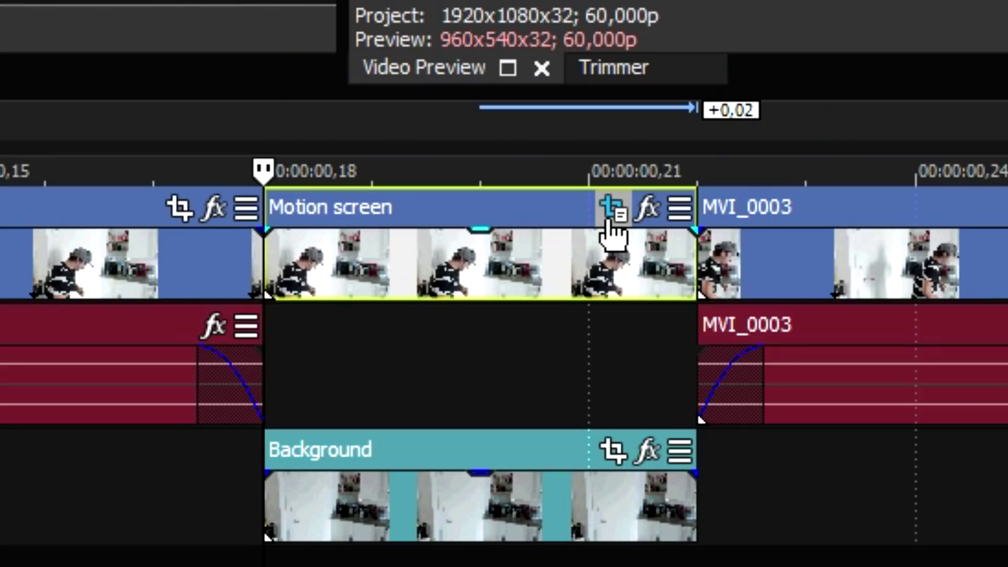
{"action": "left_click", "coordinate": [628, 353]}
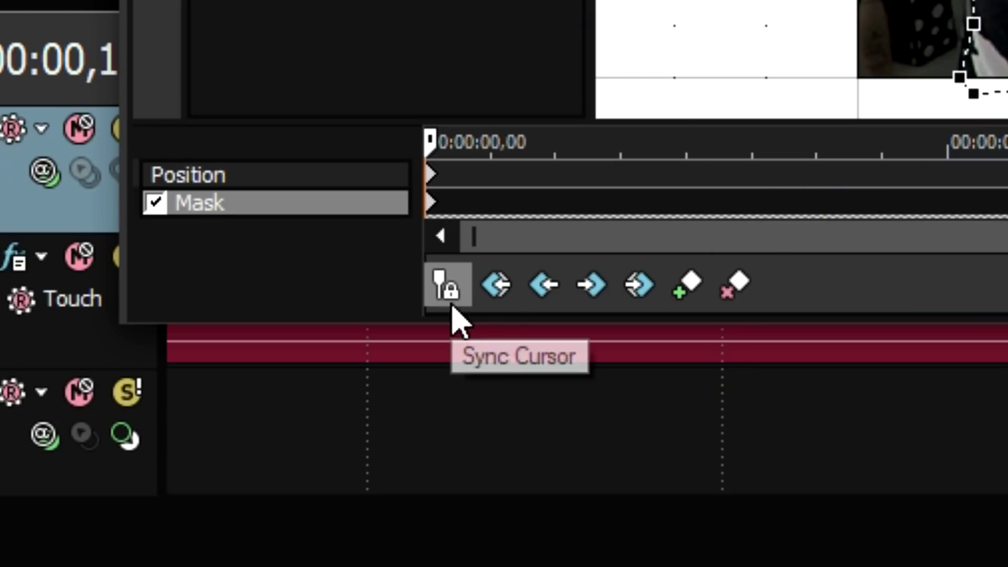
{"action": "left_click", "coordinate": [445, 285]}
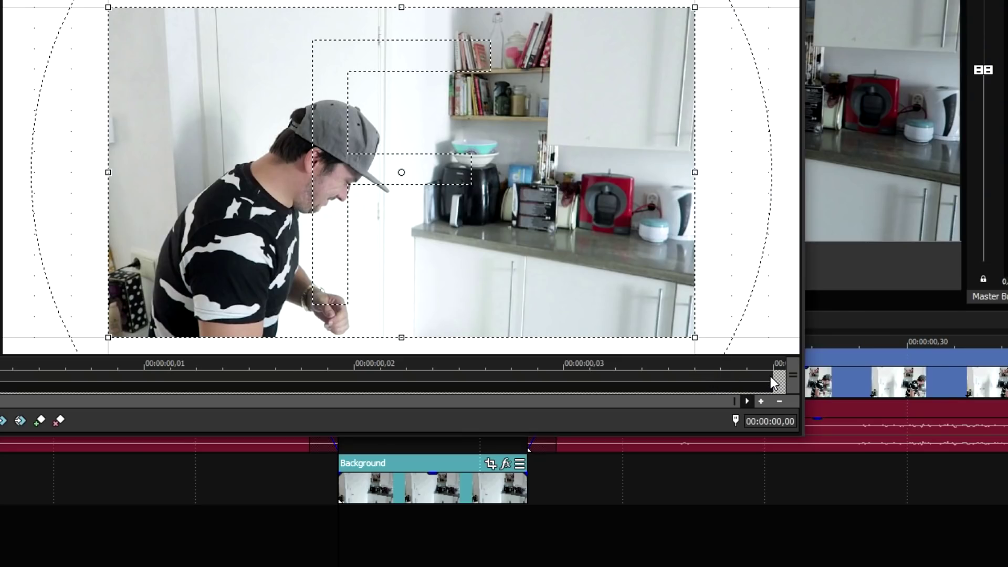
At the still's last frame, 00:00:00,21, shift the masked man sideways with a position keyframe at X Center 44,7 and close the Pan/Crop settings.
{"action": "left_click", "coordinate": [770, 376]}
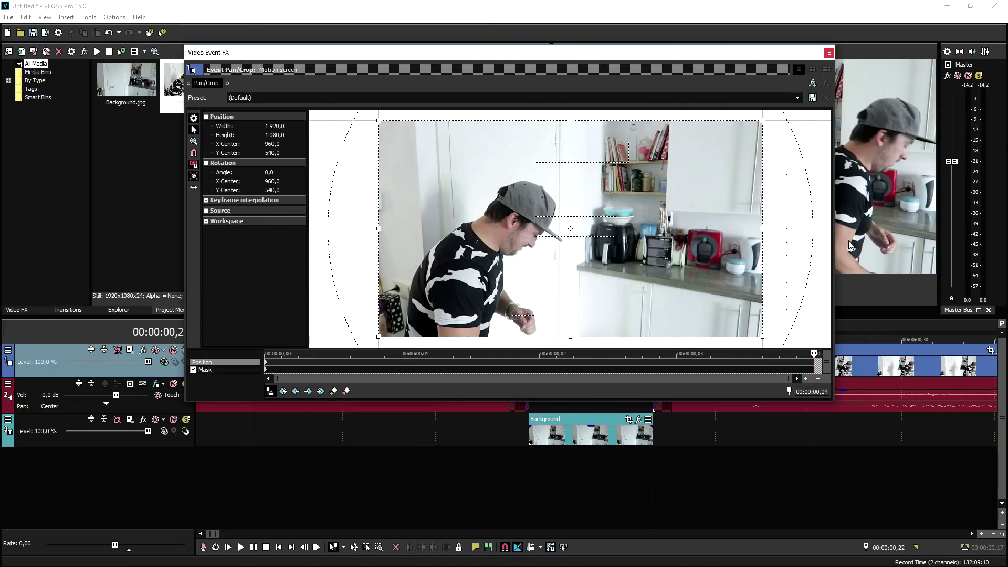
{"action": "left_click_drag", "start_coordinate": [690, 61], "coordinate": [546, 64]}
{"action": "left_click", "coordinate": [784, 282]}
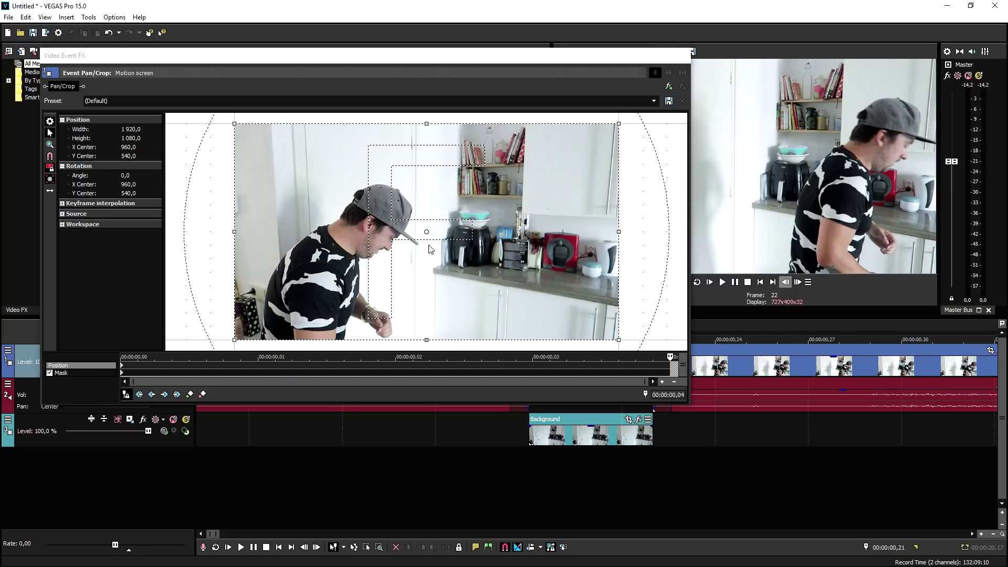
{"action": "left_click_drag", "start_coordinate": [436, 62], "coordinate": [563, 307]}
{"action": "left_click_drag", "start_coordinate": [517, 439], "coordinate": [485, 447]}
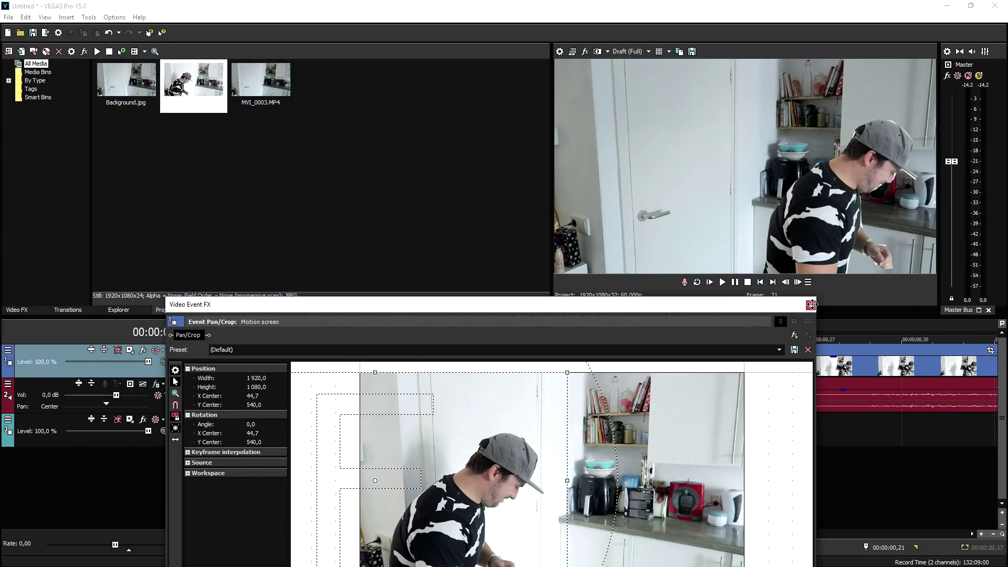
{"action": "left_click", "coordinate": [811, 305]}
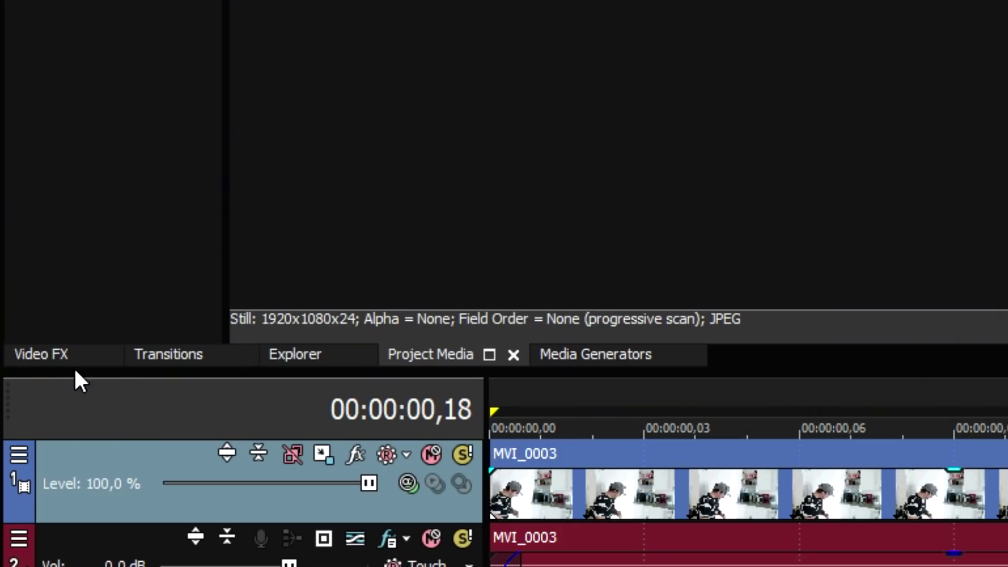
Apply the default Brightness and Contrast effect to the Background still, set Brightness to 0,061 and close the effect settings.
{"action": "left_click", "coordinate": [50, 359]}
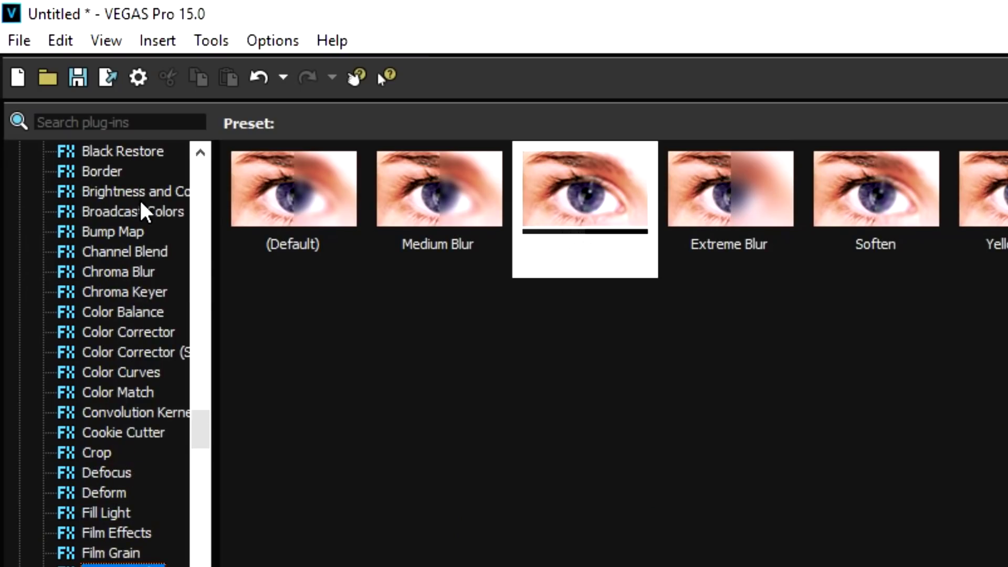
{"action": "left_click", "coordinate": [140, 195]}
{"action": "left_click_drag", "start_coordinate": [336, 261], "coordinate": [591, 355]}
{"action": "left_click_drag", "start_coordinate": [601, 440], "coordinate": [601, 439]}
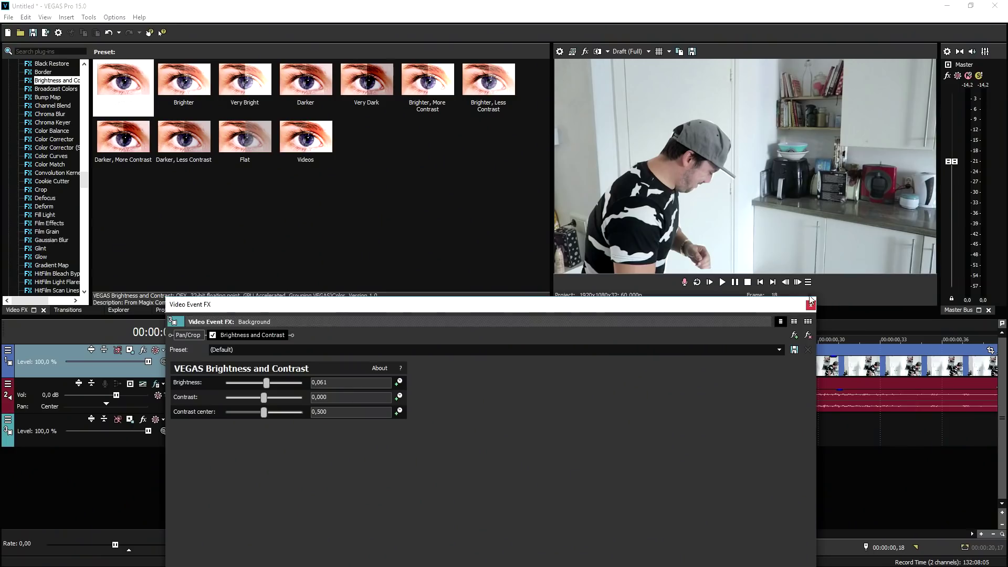
{"action": "left_click", "coordinate": [812, 298]}
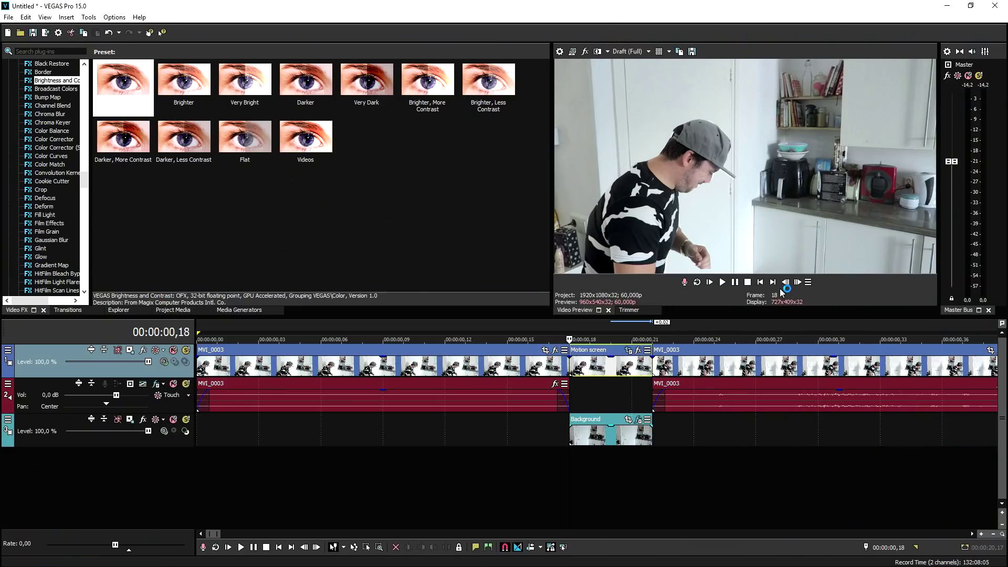
Check the transition frame by frame from 00:00:00,17 to 00:00:00,20, comparing brightness and the man's movement.
{"action": "left_click", "coordinate": [797, 283]}
{"action": "left_click", "coordinate": [787, 283]}
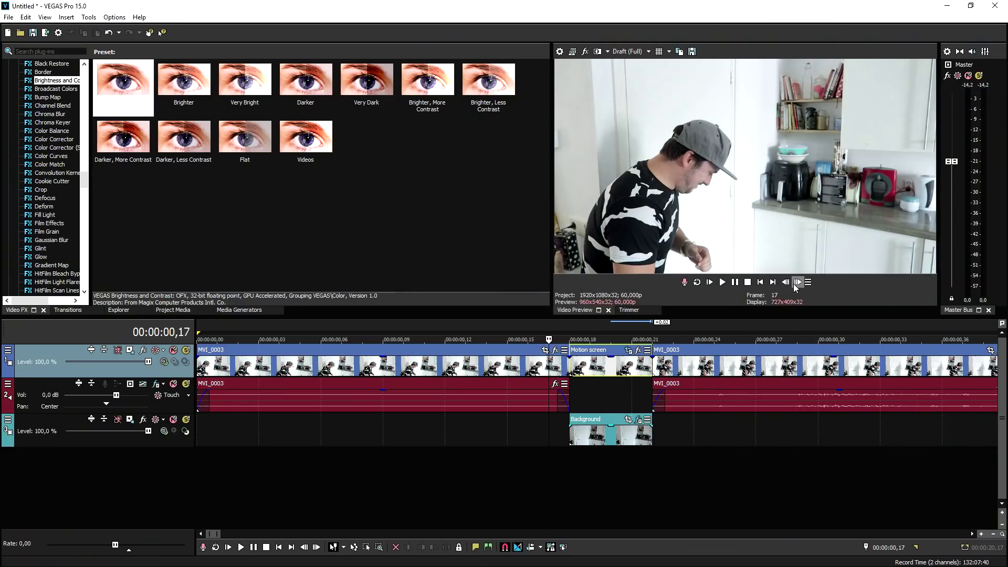
{"action": "left_click", "coordinate": [798, 284]}
{"action": "scroll", "coordinate": [682, 362], "scroll_direction": "up", "scroll_amount": 2}
{"action": "left_click", "coordinate": [623, 370]}
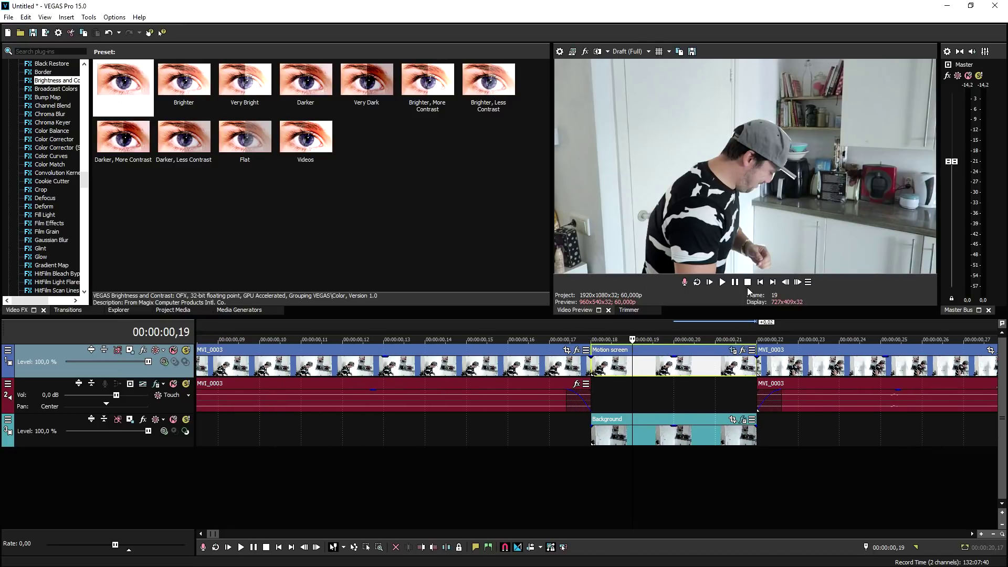
{"action": "left_click", "coordinate": [665, 371]}
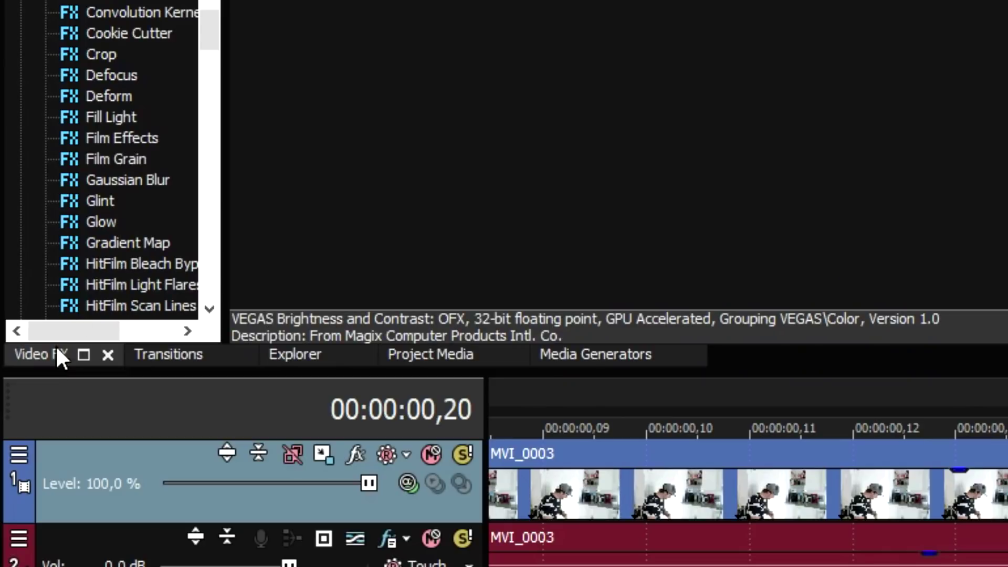
Apply the Medium Blur preset of Gaussian Blur to the Motion screen still and set its vertical range to 0,0000.
{"action": "left_click", "coordinate": [142, 183]}
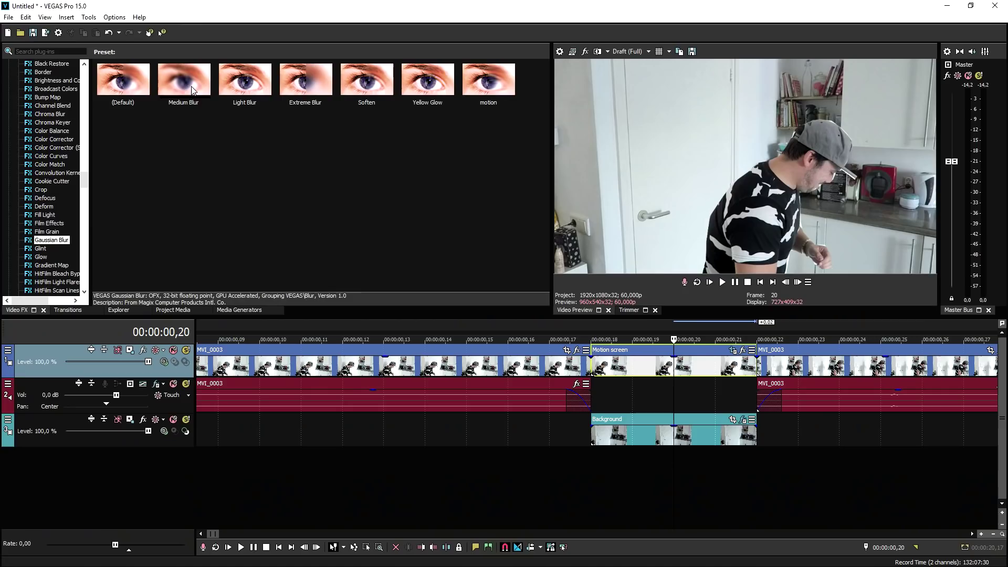
{"action": "left_click_drag", "start_coordinate": [634, 364], "coordinate": [632, 363]}
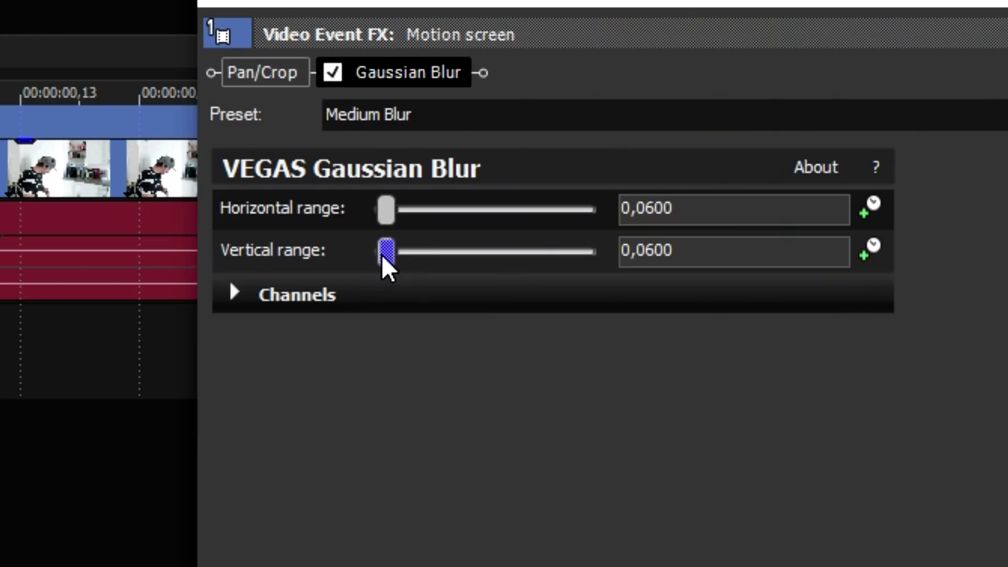
{"action": "left_click_drag", "start_coordinate": [384, 263], "coordinate": [297, 278]}
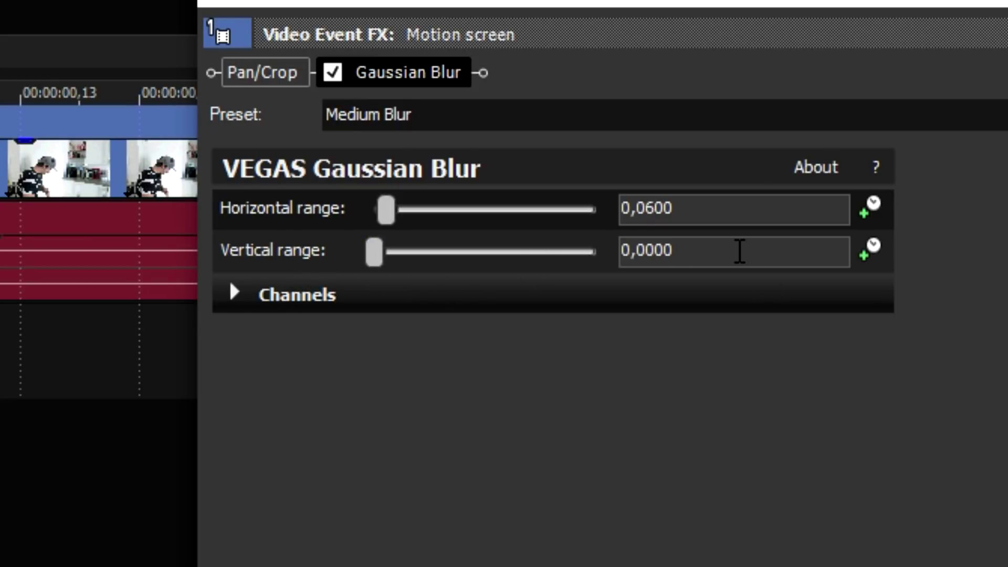
{"action": "left_click_drag", "start_coordinate": [730, 26], "coordinate": [108, 100]}
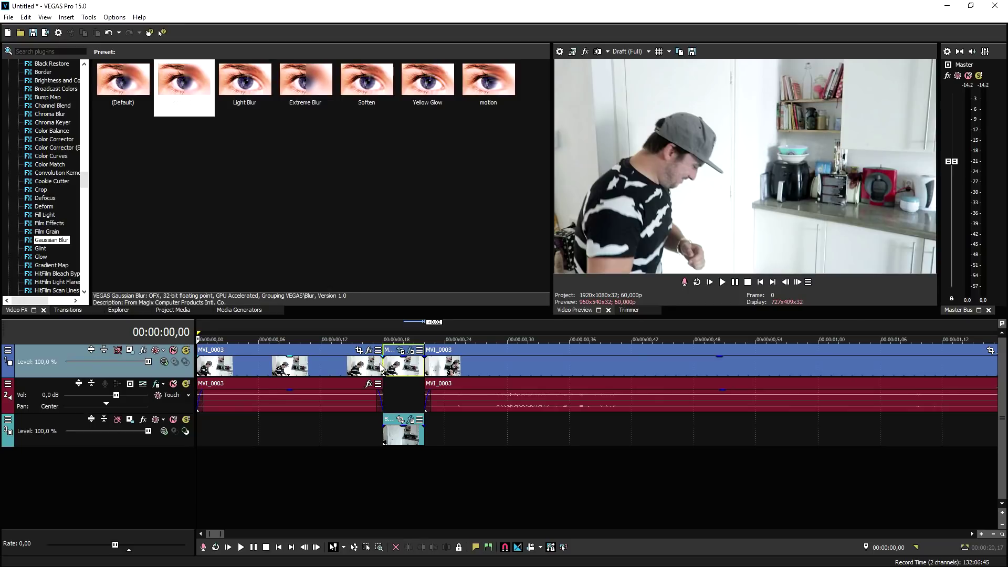
Trim the first clip to end at 00:00:00,09 and move the Motion screen, Background and second clip together directly behind it.
{"action": "left_click_drag", "start_coordinate": [384, 370], "coordinate": [290, 370]}
{"action": "left_click", "coordinate": [403, 370]}
{"action": "left_click", "coordinate": [406, 432], "text": "ctrl"}
{"action": "left_click", "coordinate": [461, 369], "text": "ctrl"}
{"action": "left_click_drag", "start_coordinate": [473, 371], "coordinate": [413, 372]}
Inspect the rest of the second clip around 00:00:25, and review the shortened transition from the start of the timeline.
{"action": "left_click", "coordinate": [760, 281]}
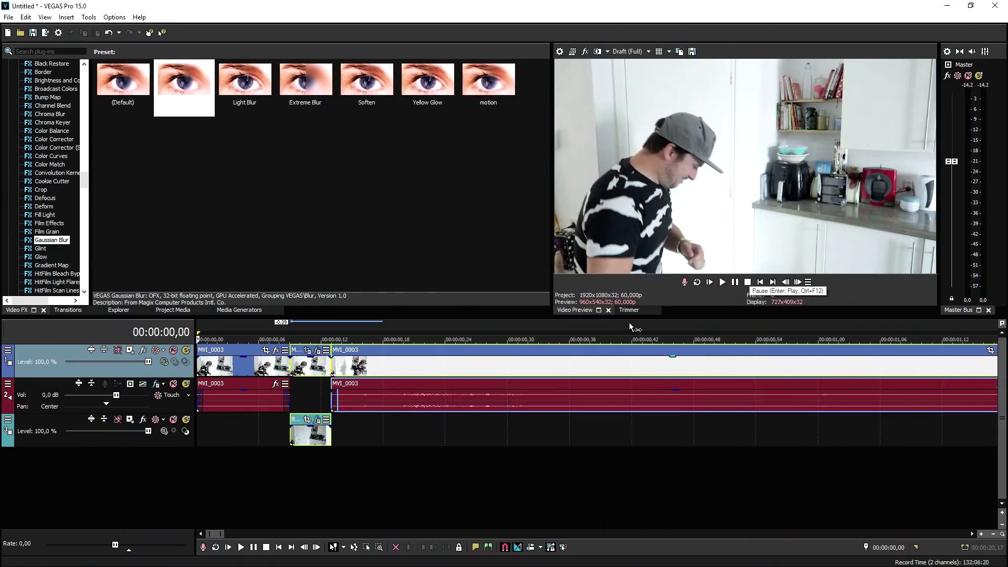
{"action": "scroll", "coordinate": [576, 347], "scroll_direction": "down", "scroll_amount": 5}
{"action": "left_click", "coordinate": [799, 324]}
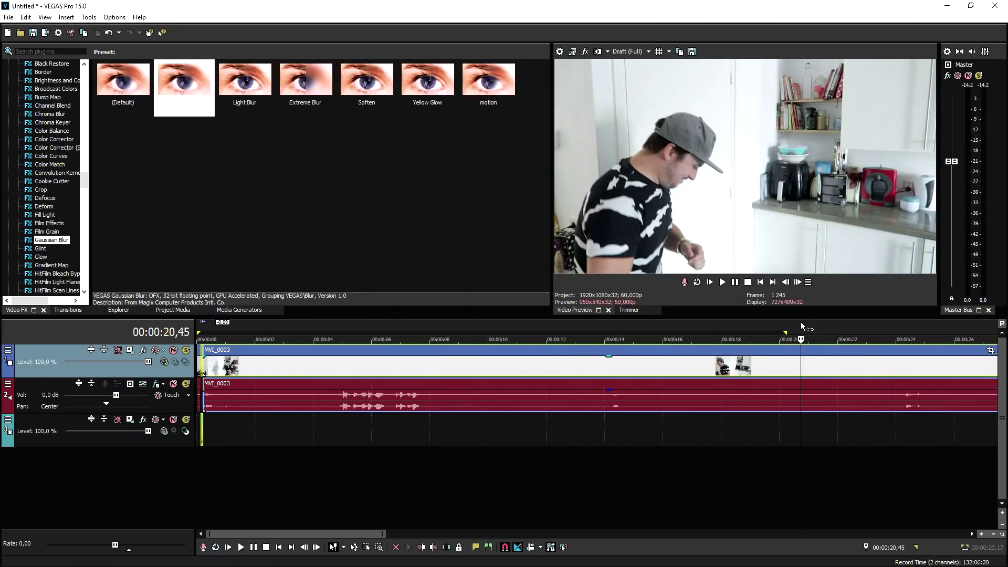
{"action": "scroll", "coordinate": [799, 324], "scroll_direction": "down", "scroll_amount": 1}
{"action": "left_click", "coordinate": [724, 331]}
{"action": "left_click", "coordinate": [675, 328]}
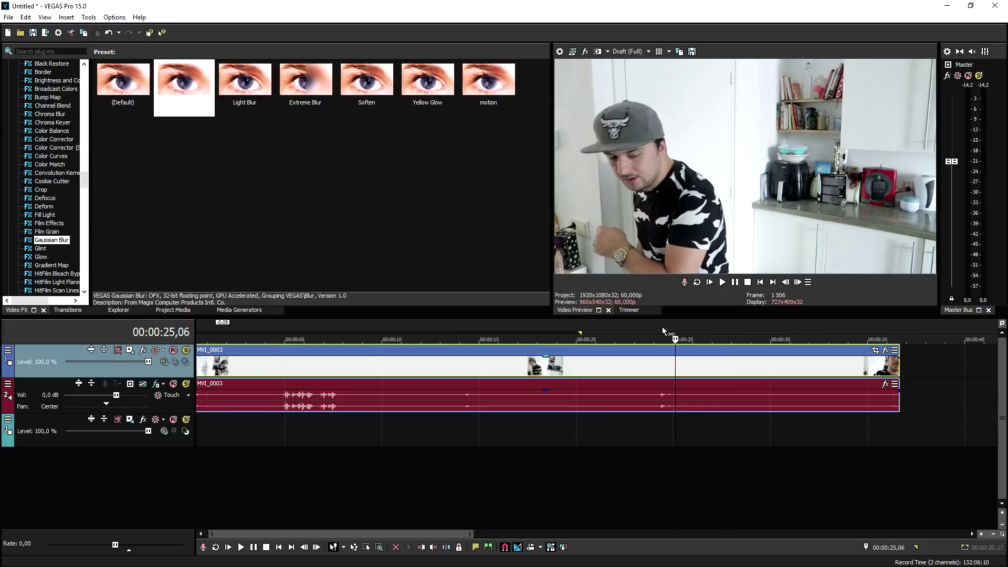
{"action": "left_click", "coordinate": [663, 328]}
{"action": "scroll", "coordinate": [692, 327], "scroll_direction": "up", "scroll_amount": 3}
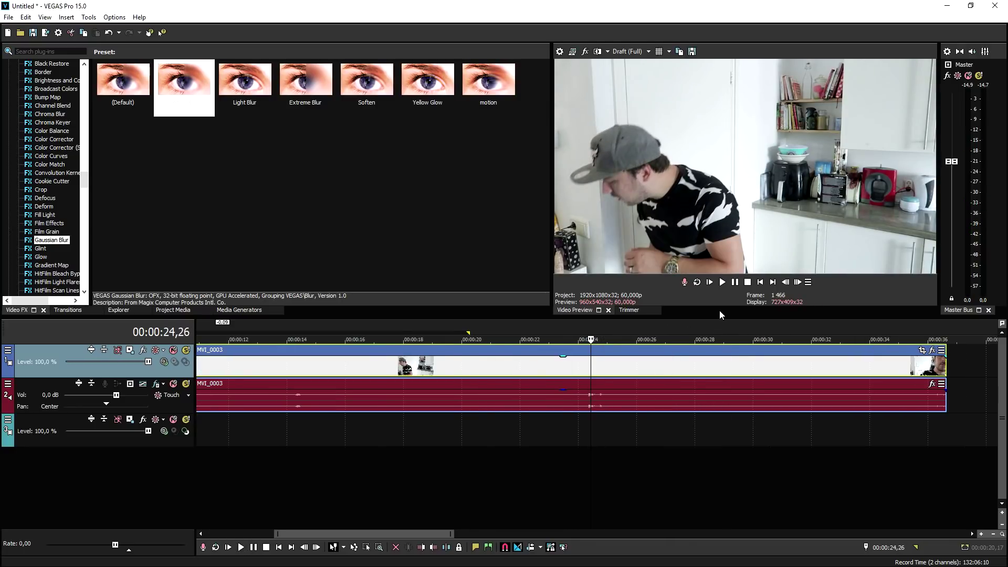
{"action": "left_click", "coordinate": [760, 283]}
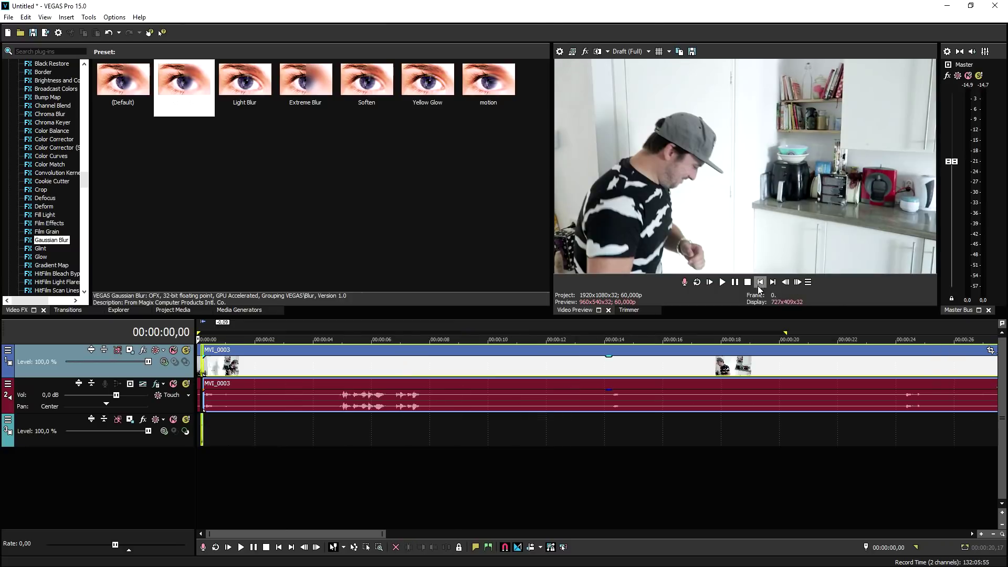
{"action": "scroll", "coordinate": [425, 379], "scroll_direction": "up", "scroll_amount": 8}
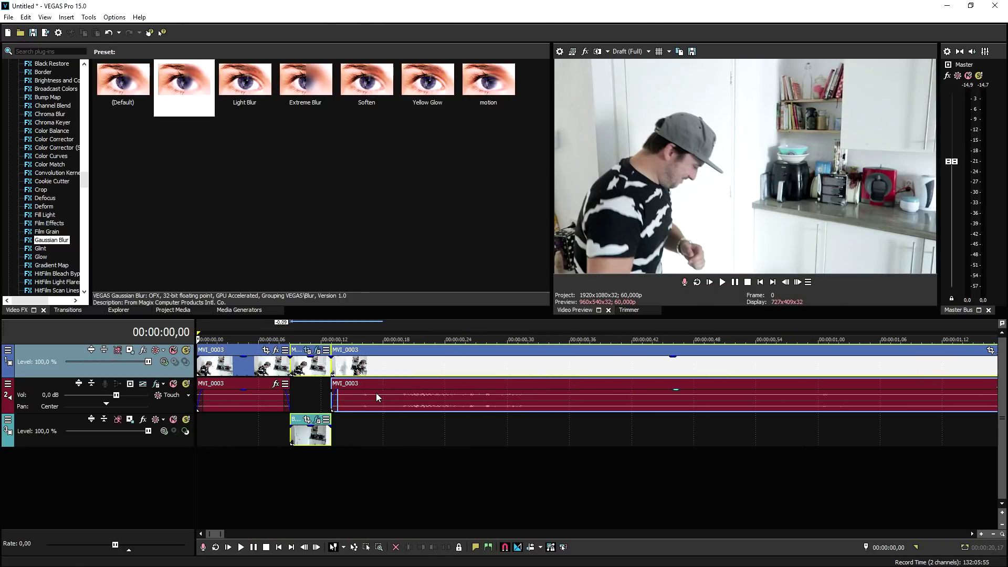
{"action": "scroll", "coordinate": [375, 392], "scroll_direction": "up", "scroll_amount": 3}
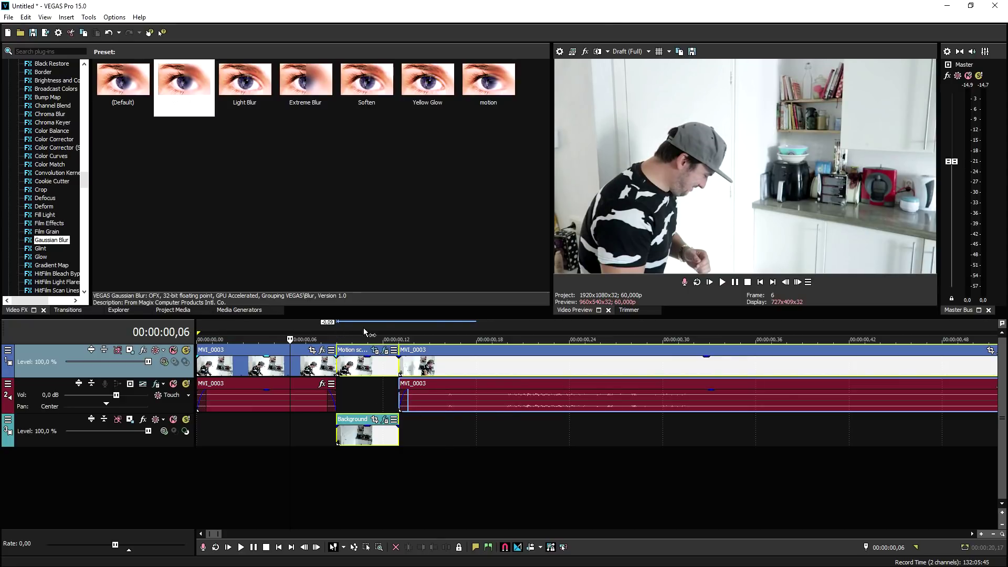
{"action": "left_click", "coordinate": [445, 326]}
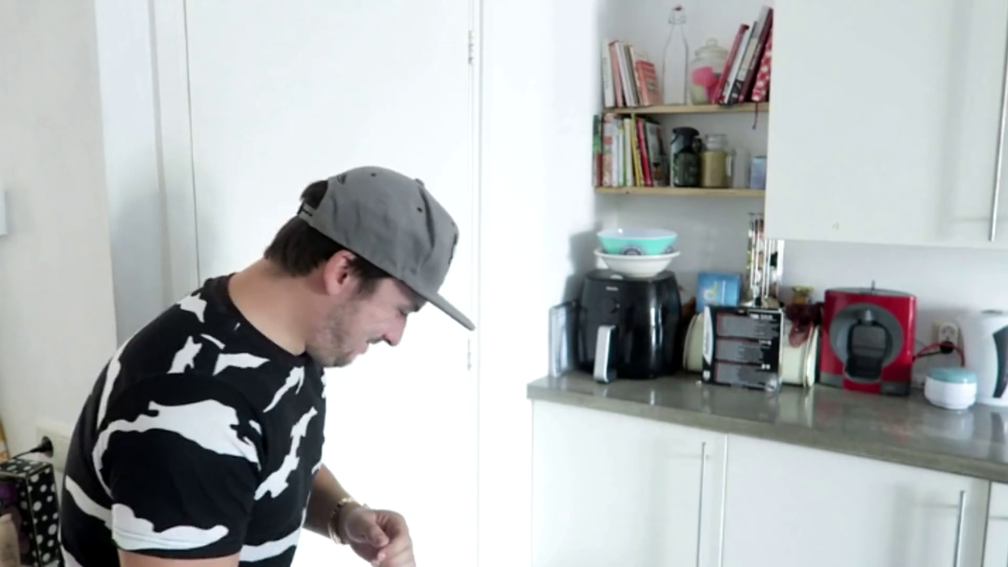
Position the swoosh sound effect on the fourth track to start at 00:00:00,06, play it back and set that track's volume to 5,6 dB.
{"action": "left_click_drag", "start_coordinate": [312, 469], "coordinate": [343, 469]}
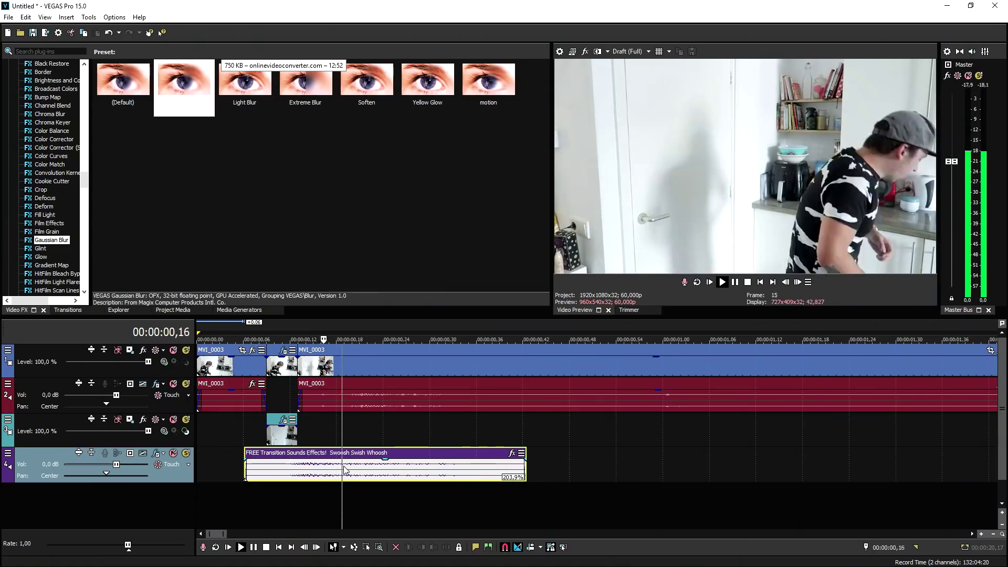
{"action": "key", "text": "space"}
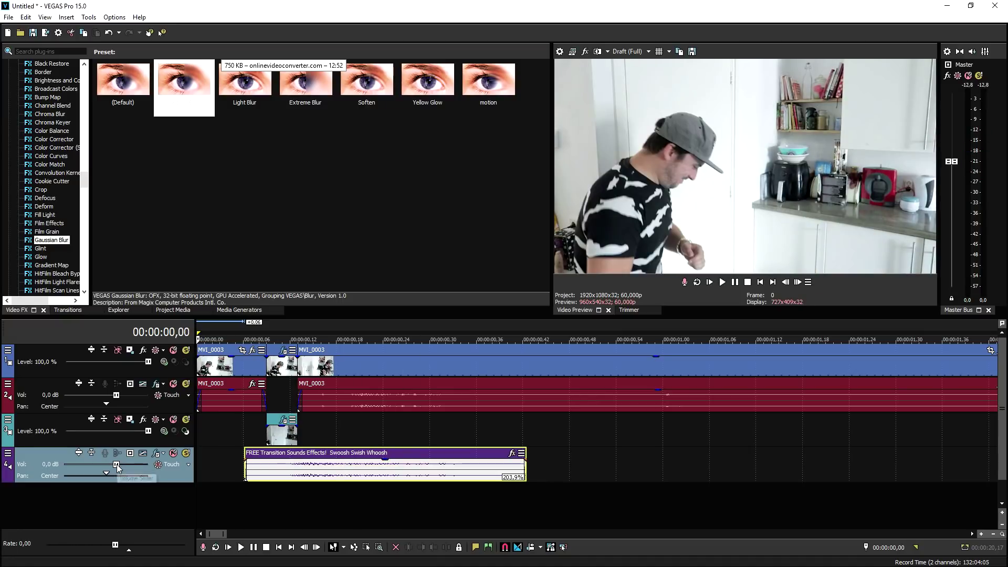
{"action": "key", "text": "space"}
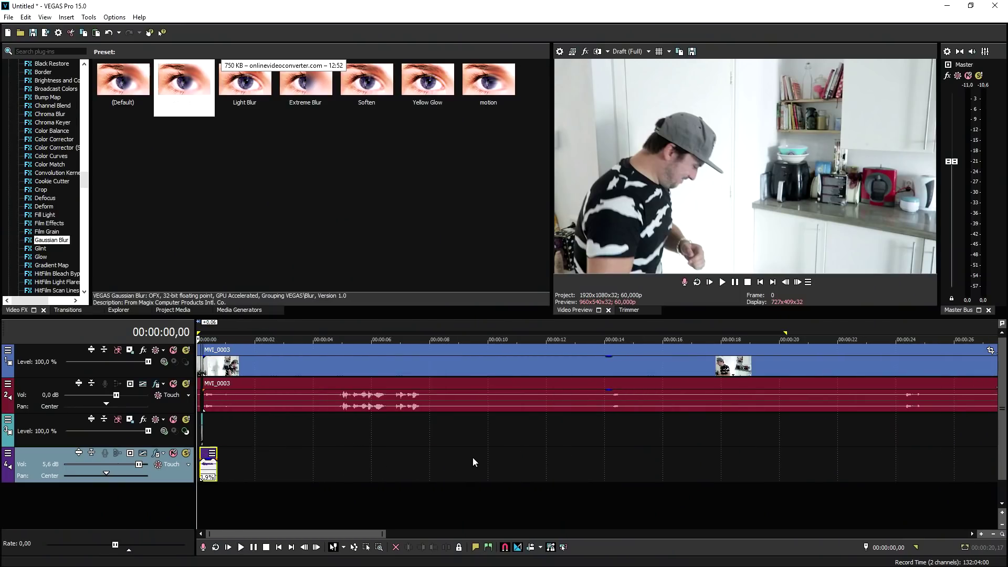
{"action": "scroll", "coordinate": [445, 461], "scroll_direction": "up", "scroll_amount": 5}
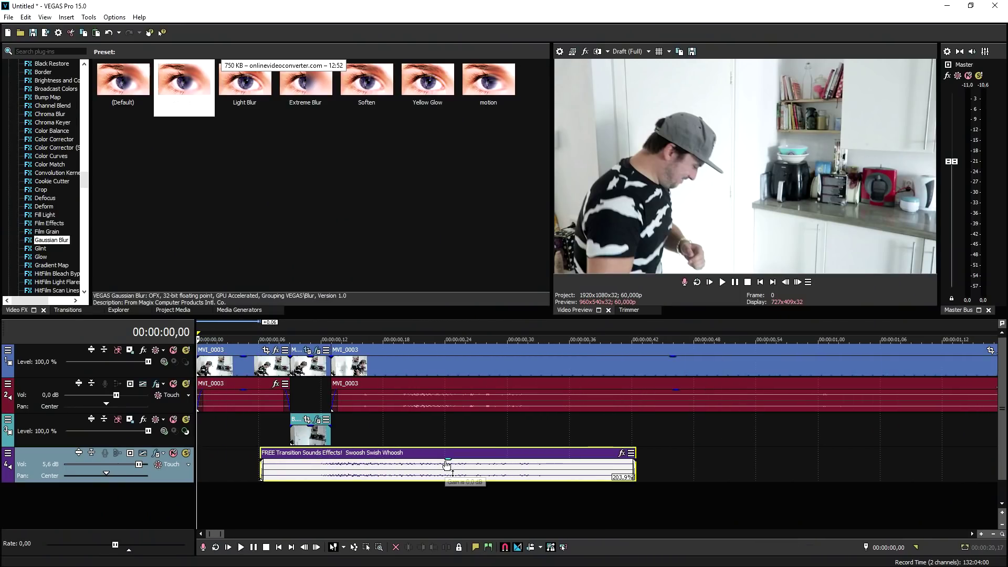